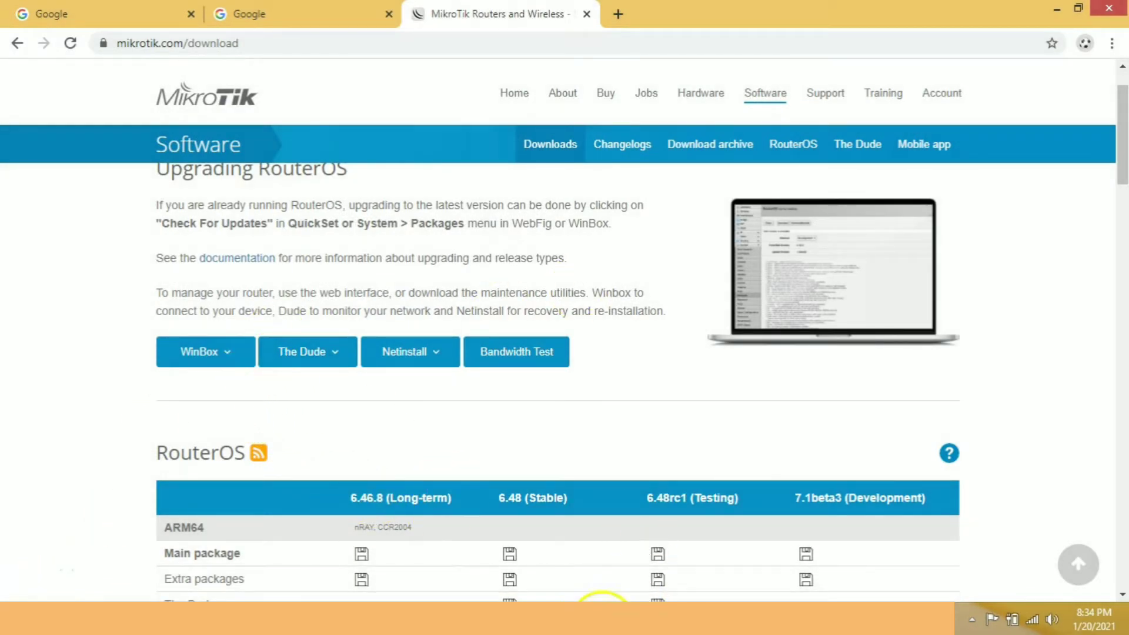
# Switch to WinBox, refresh the discovered neighbors, and connect as admin to the router with MAC address C4:AD:34:A0:7A:DE.
pyautogui.click(587, 620)
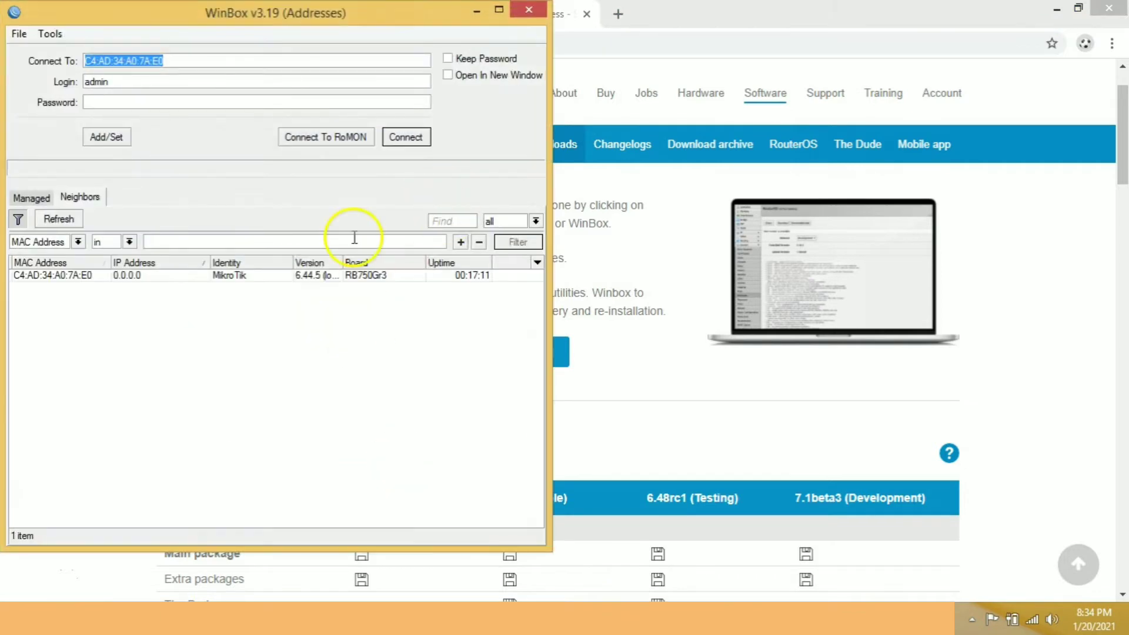
pyautogui.click(80, 198)
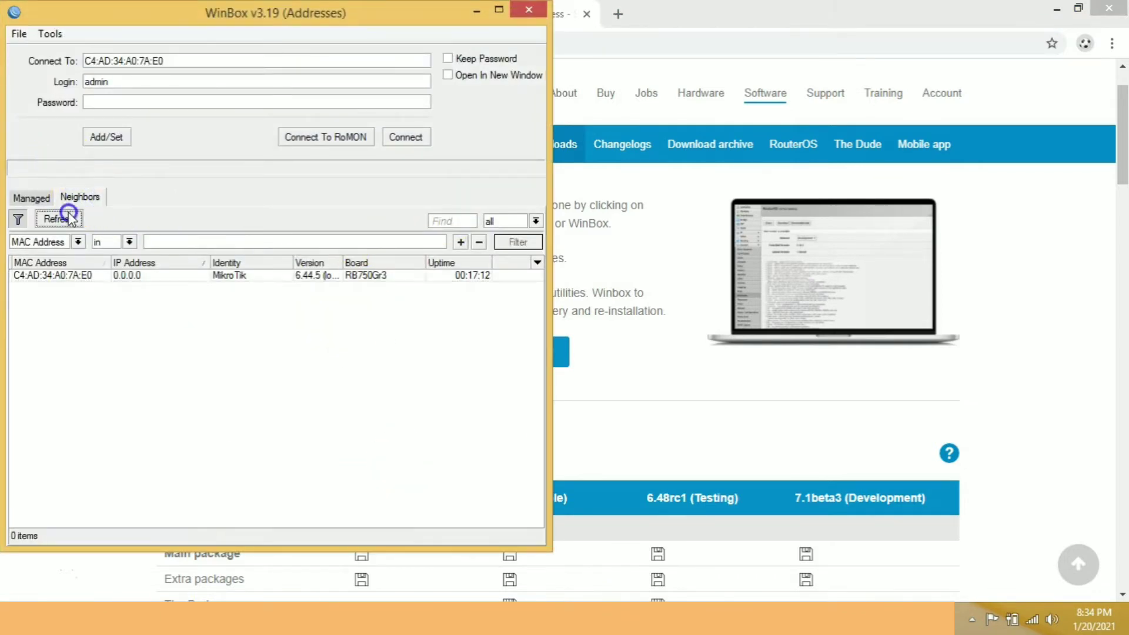
pyautogui.click(68, 219)
pyautogui.click(52, 275)
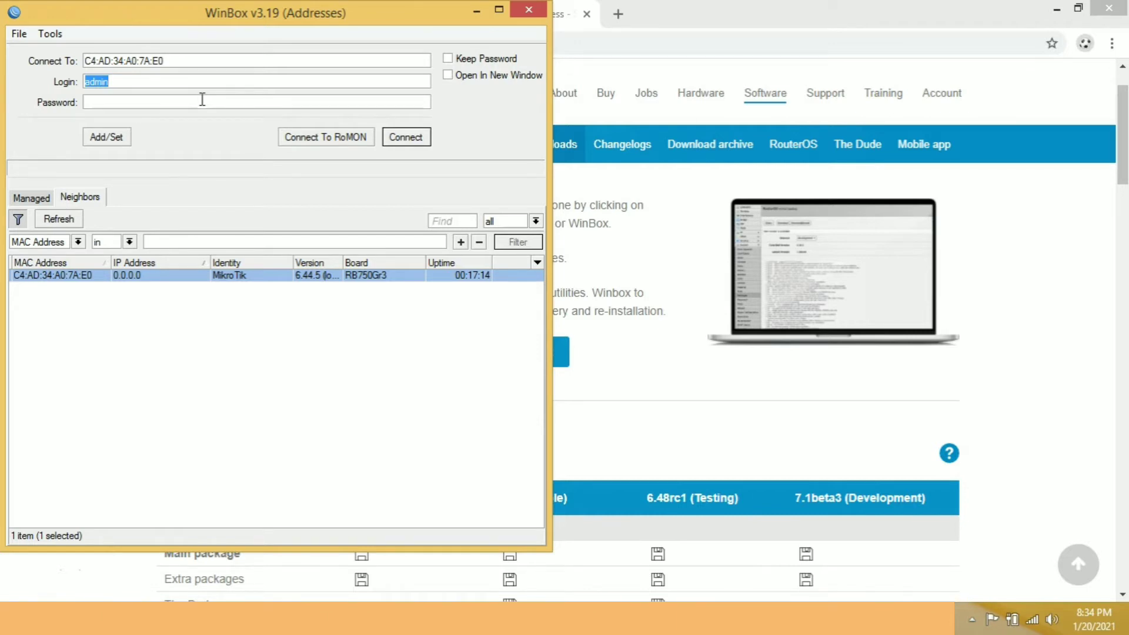
pyautogui.click(57, 220)
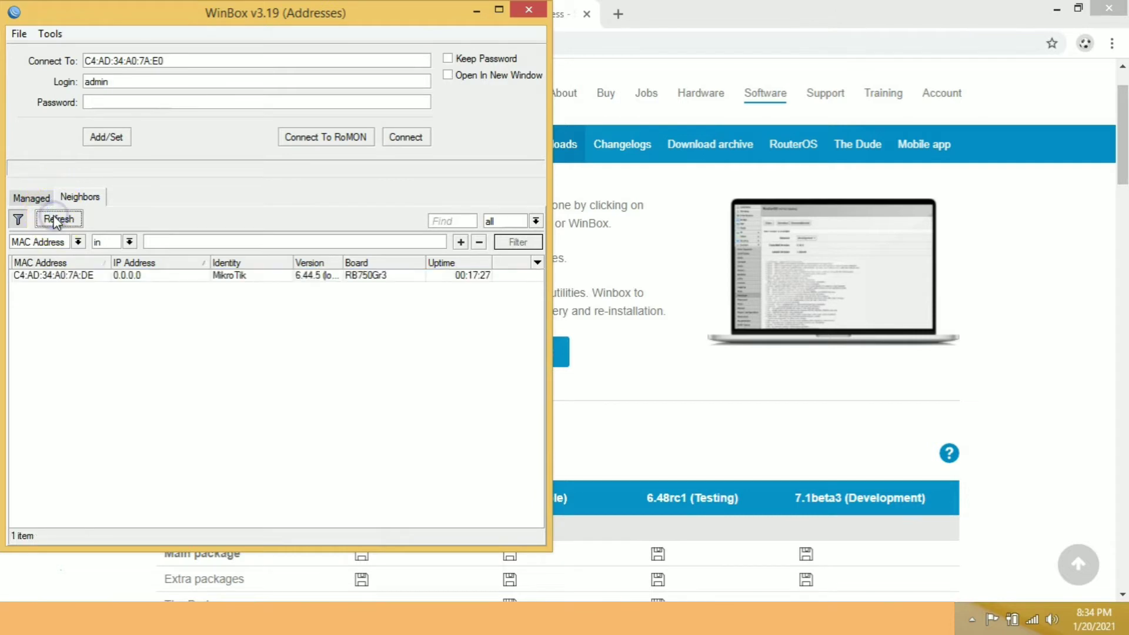
pyautogui.click(57, 219)
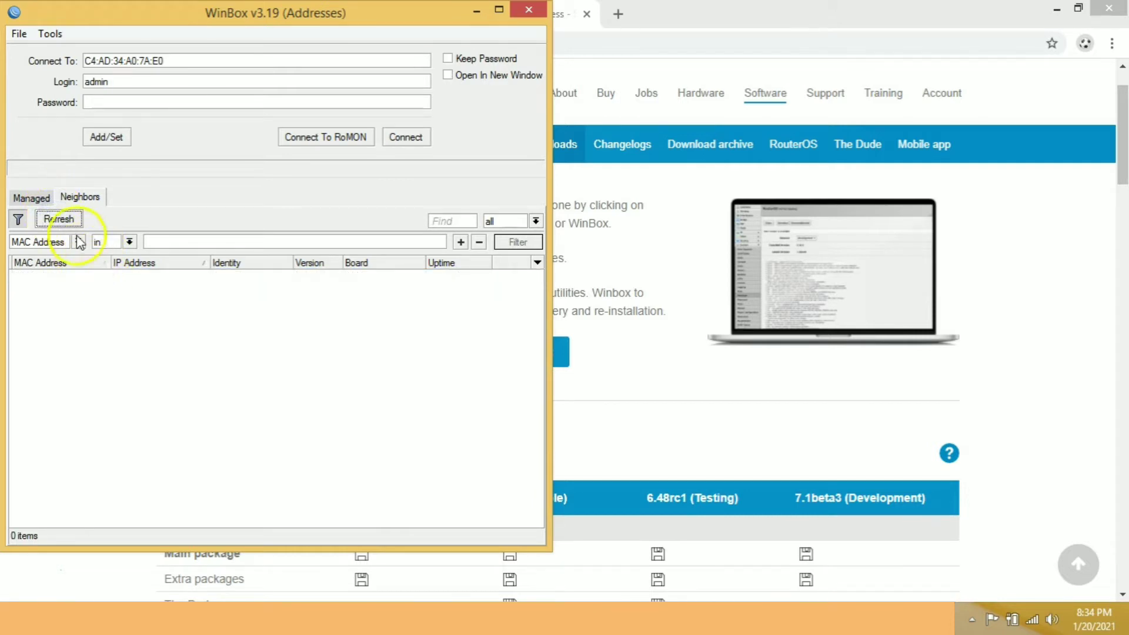
pyautogui.click(63, 275)
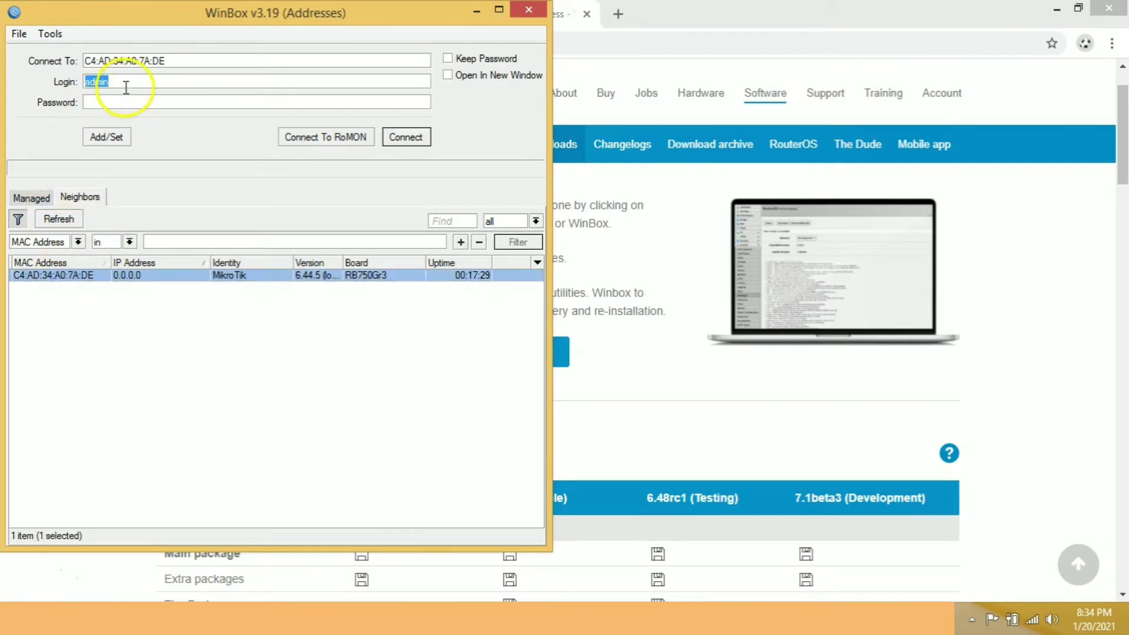
pyautogui.click(406, 136)
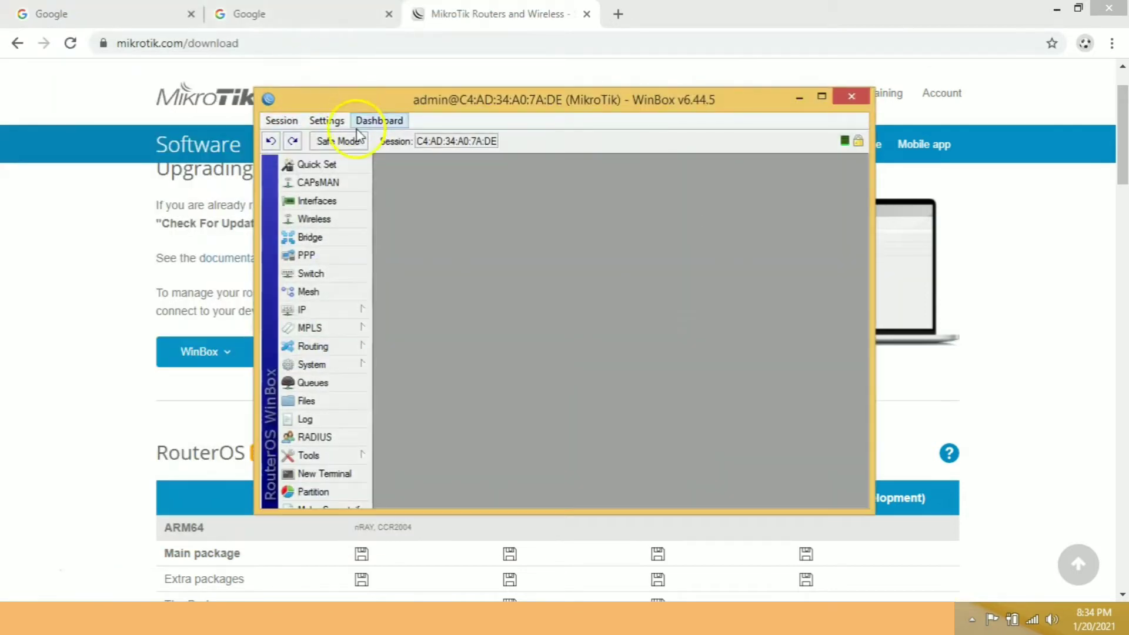
pyautogui.doubleClick(471, 109)
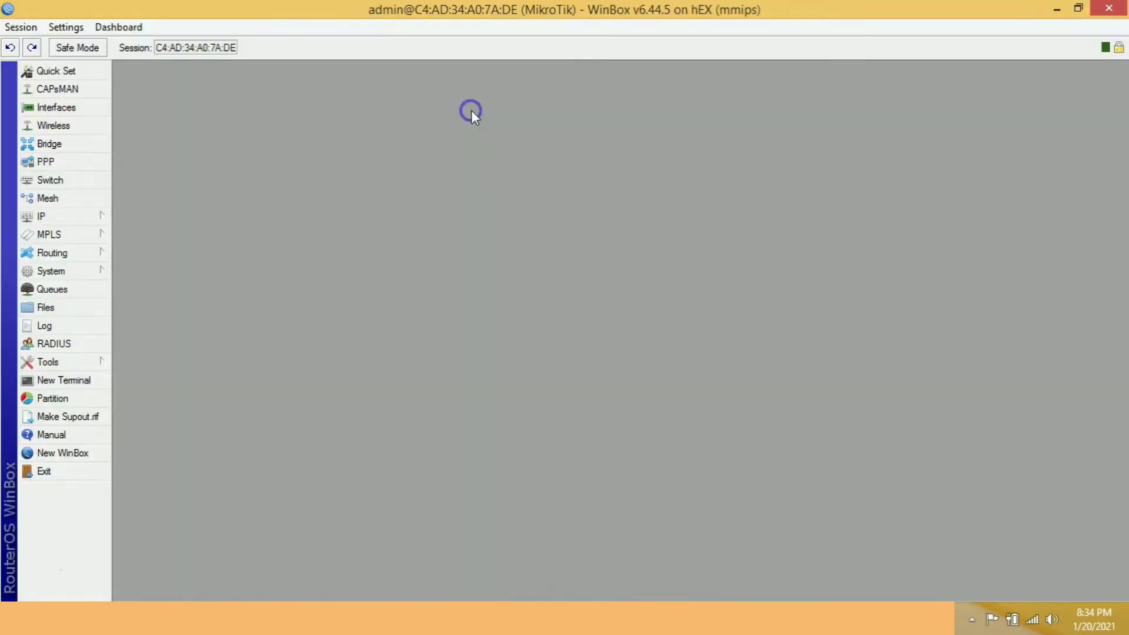
# Add the IP address 192.168.1.1/24 to interface ether1 in the router's IP address list.
pyautogui.click(41, 216)
pyautogui.click(151, 191)
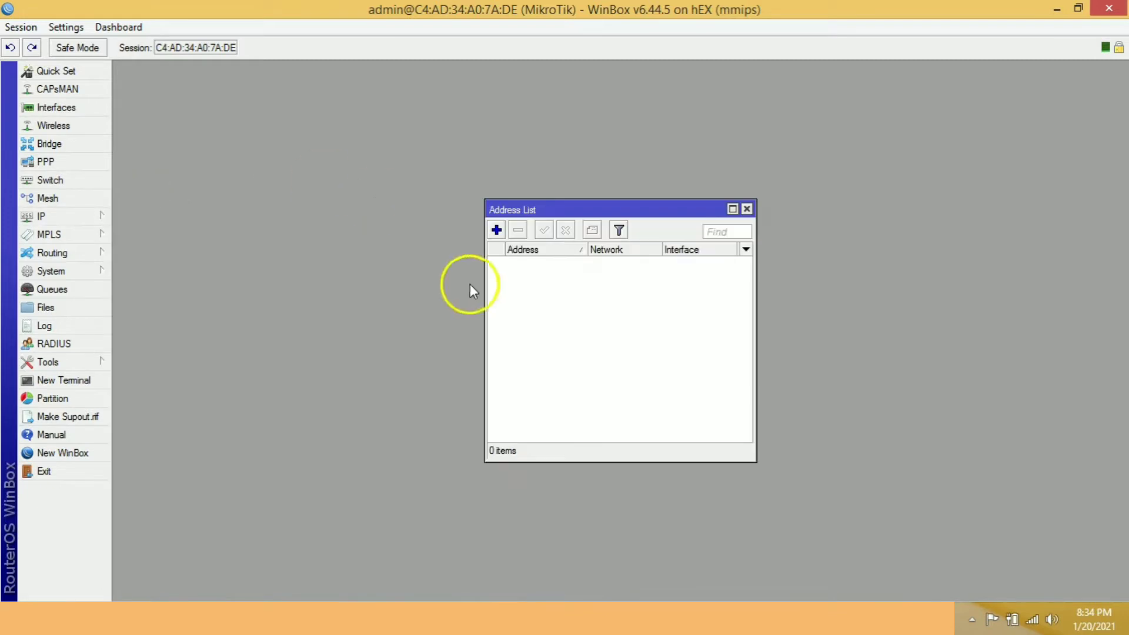
pyautogui.click(496, 231)
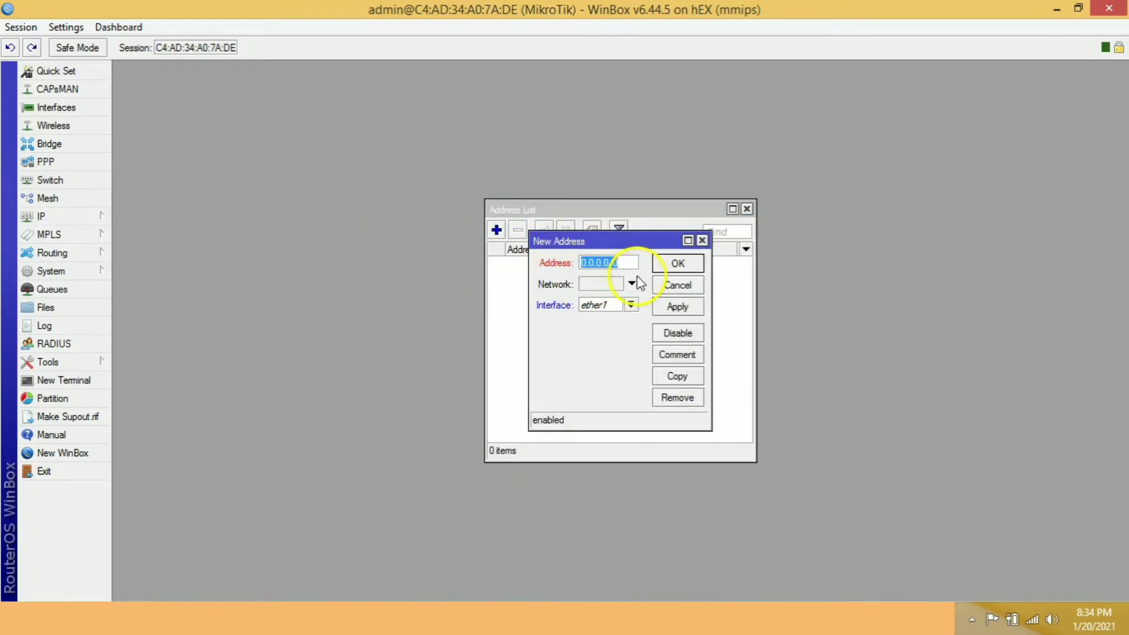
pyautogui.write('192.168.1')
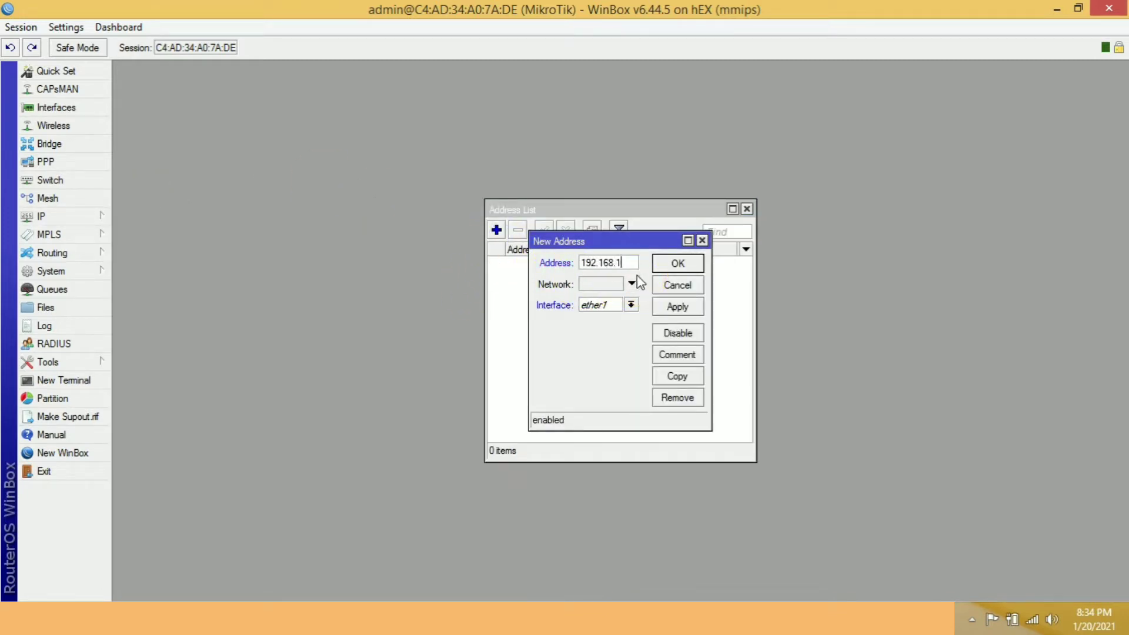
pyautogui.write('.1/24')
pyautogui.press('Tab')
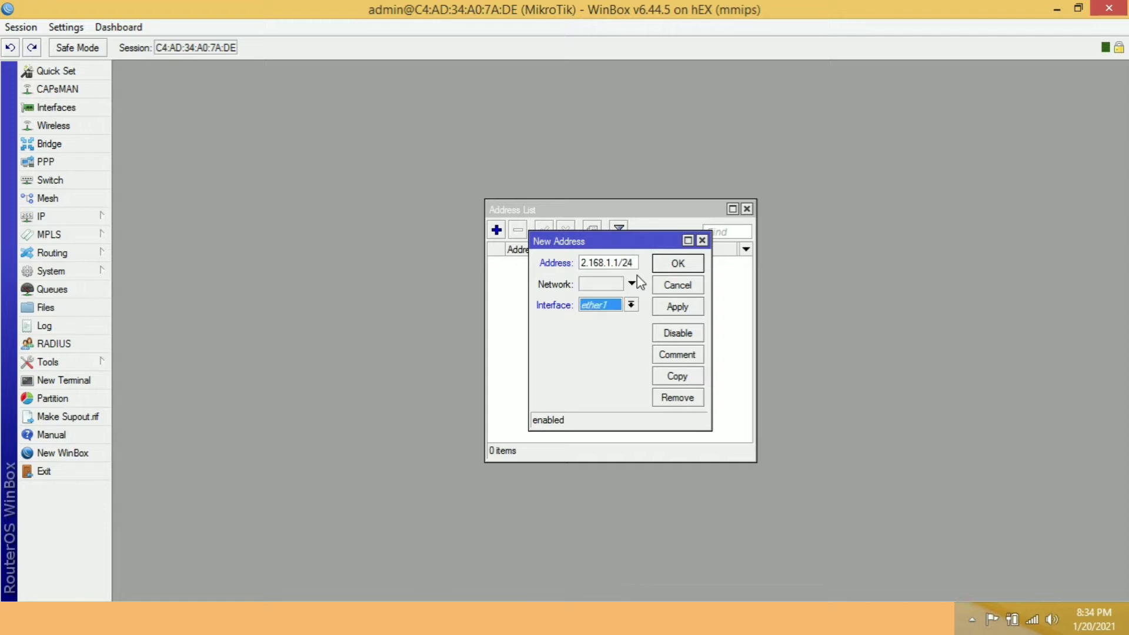
pyautogui.click(659, 307)
pyautogui.click(701, 270)
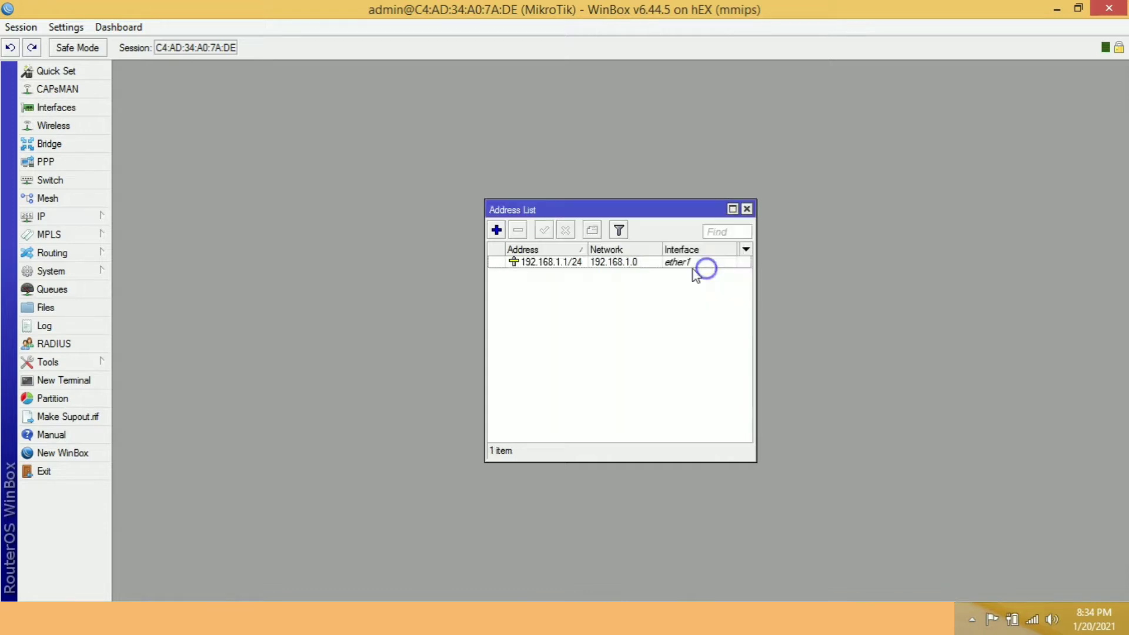
# Add the comment MGMT to the 192.168.1.1/24 address entry.
pyautogui.doubleClick(630, 262)
pyautogui.click(710, 356)
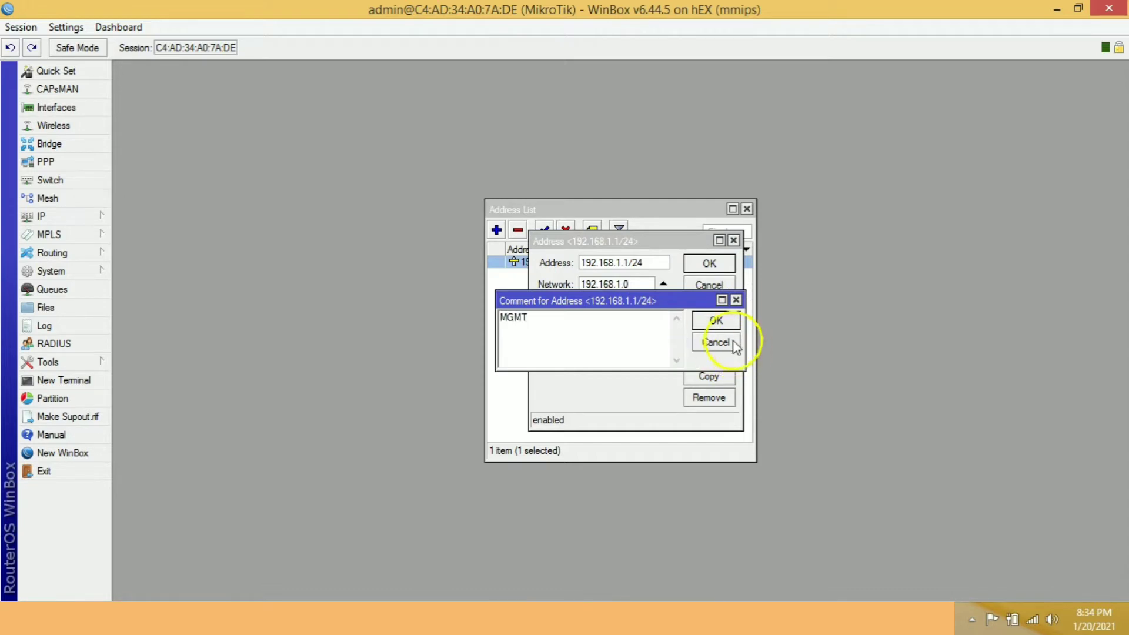
pyautogui.click(715, 318)
pyautogui.click(718, 269)
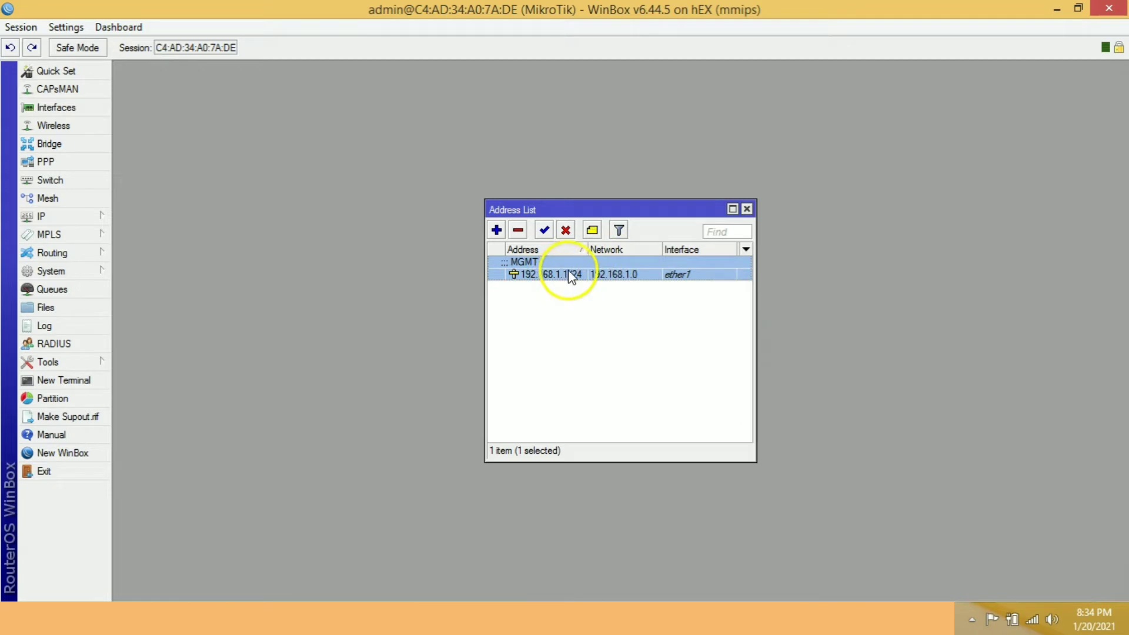
# Rename the ether1 interface to ether1_MGMT in the interface list.
pyautogui.click(55, 109)
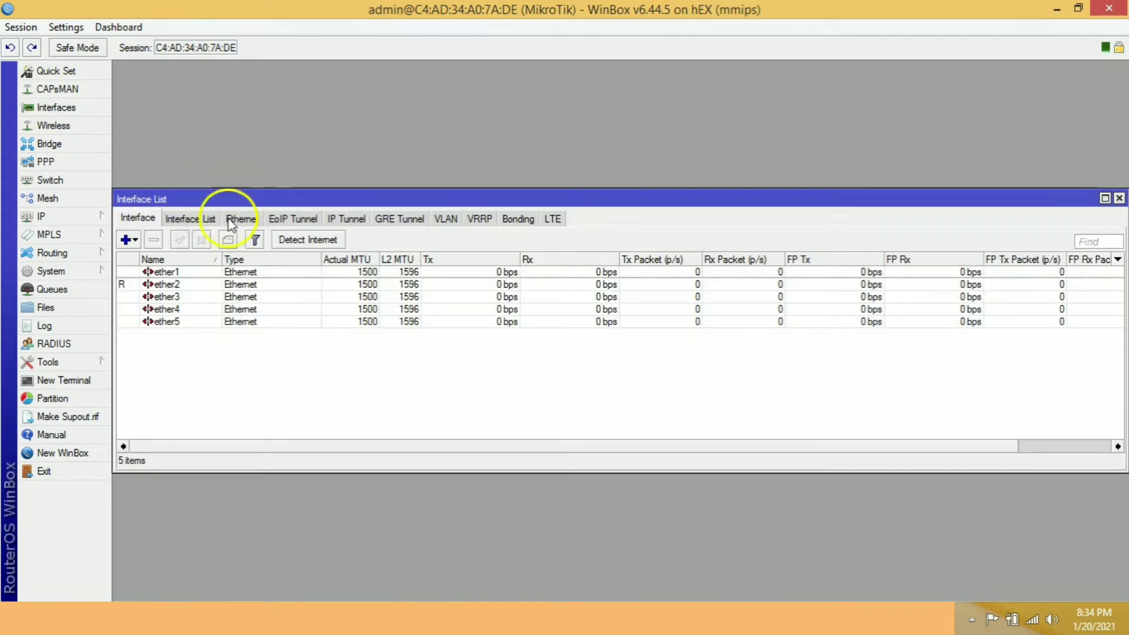
pyautogui.click(171, 272)
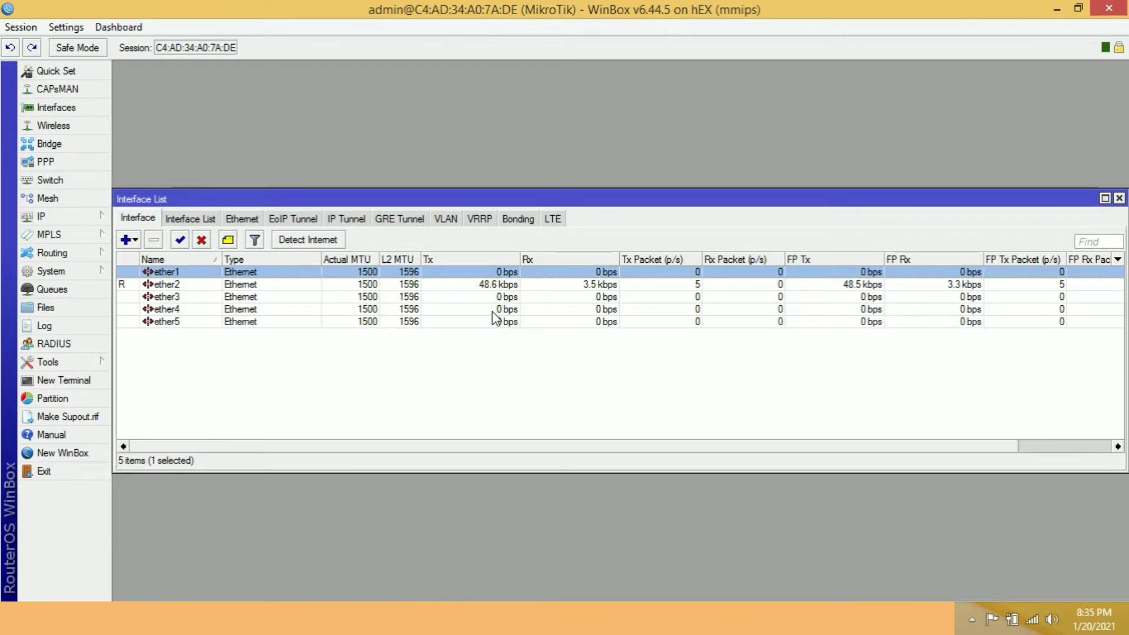
pyautogui.doubleClick(415, 271)
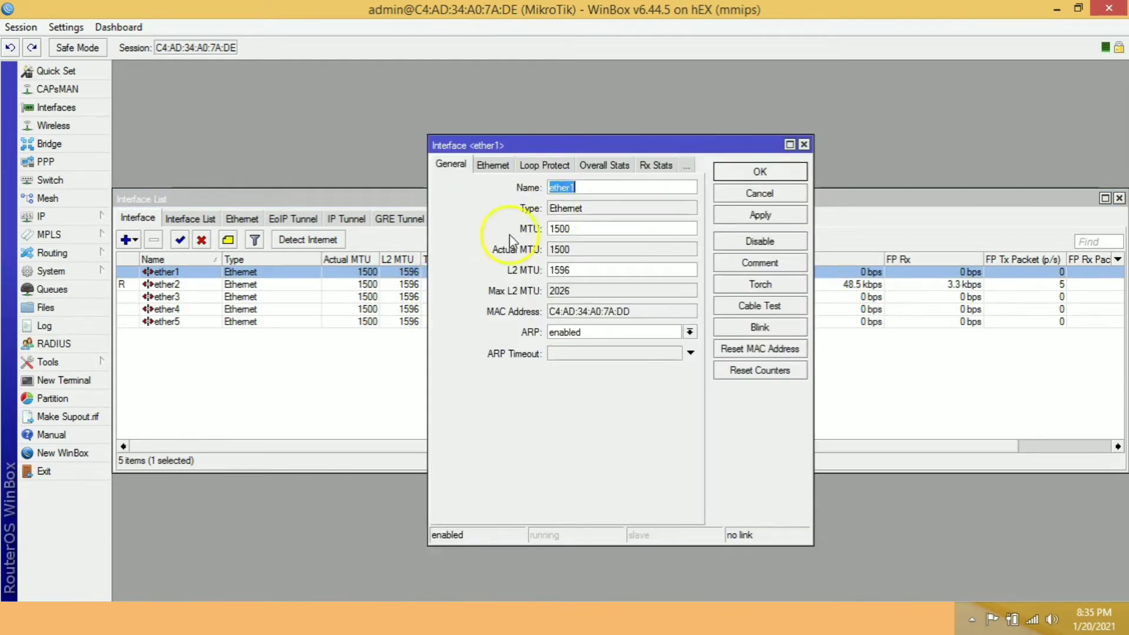
pyautogui.click(590, 187)
pyautogui.write('_MGMT')
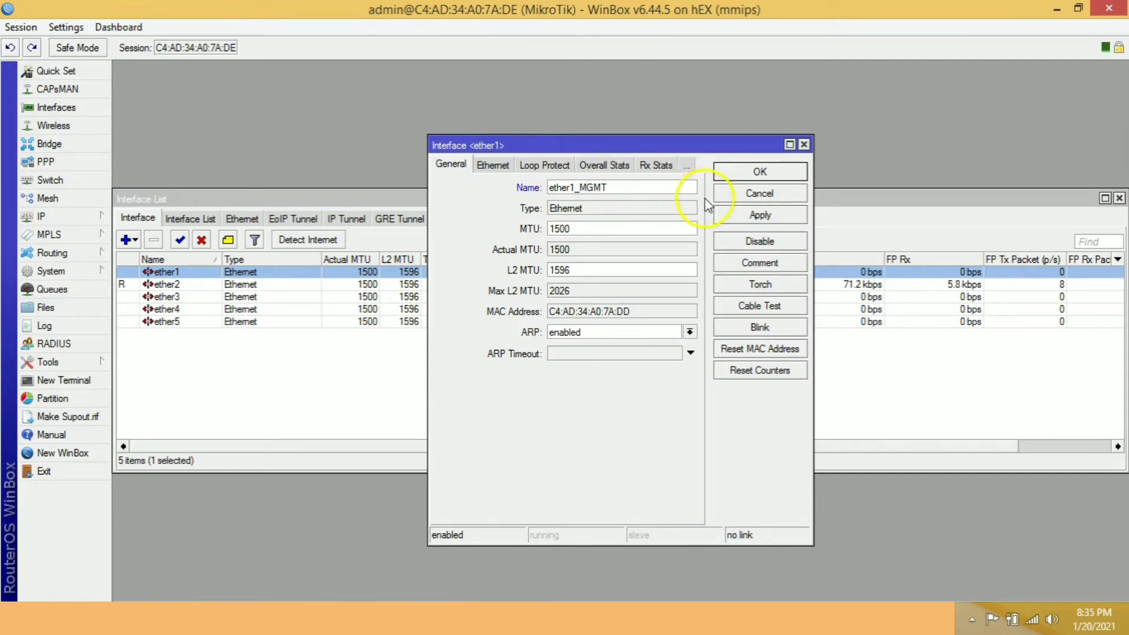
pyautogui.click(732, 215)
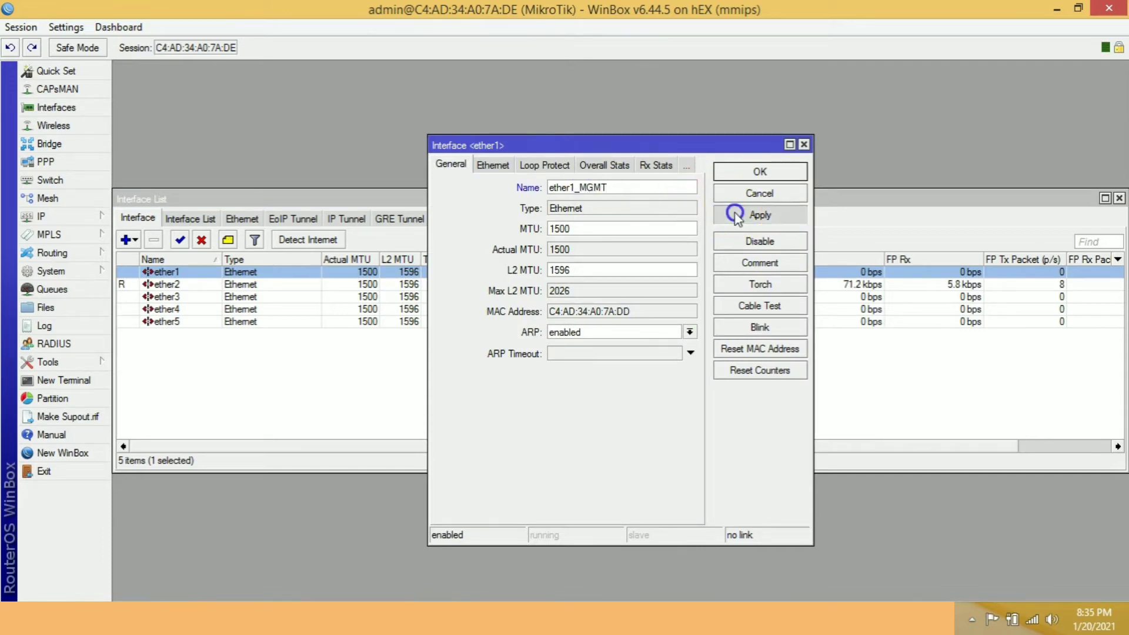
pyautogui.click(736, 170)
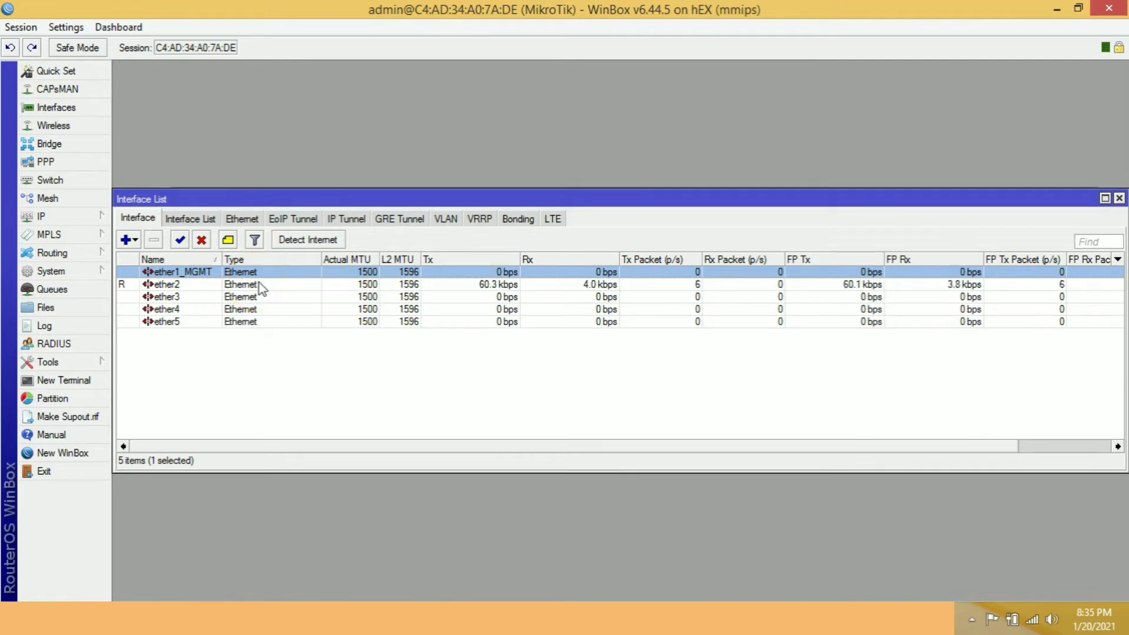
pyautogui.click(265, 275)
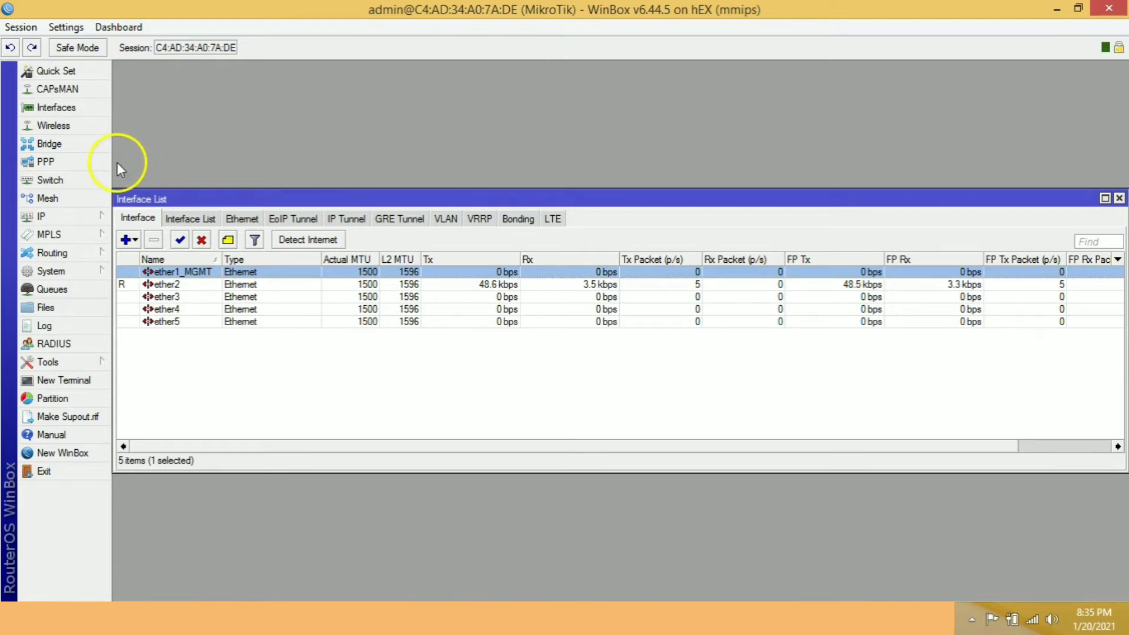
# Close the session, reconnect through WinBox as admin to the refreshed neighbor at MAC address C4:AD:34:A0:7A:DD, and open its IP address list.
pyautogui.click(1109, 9)
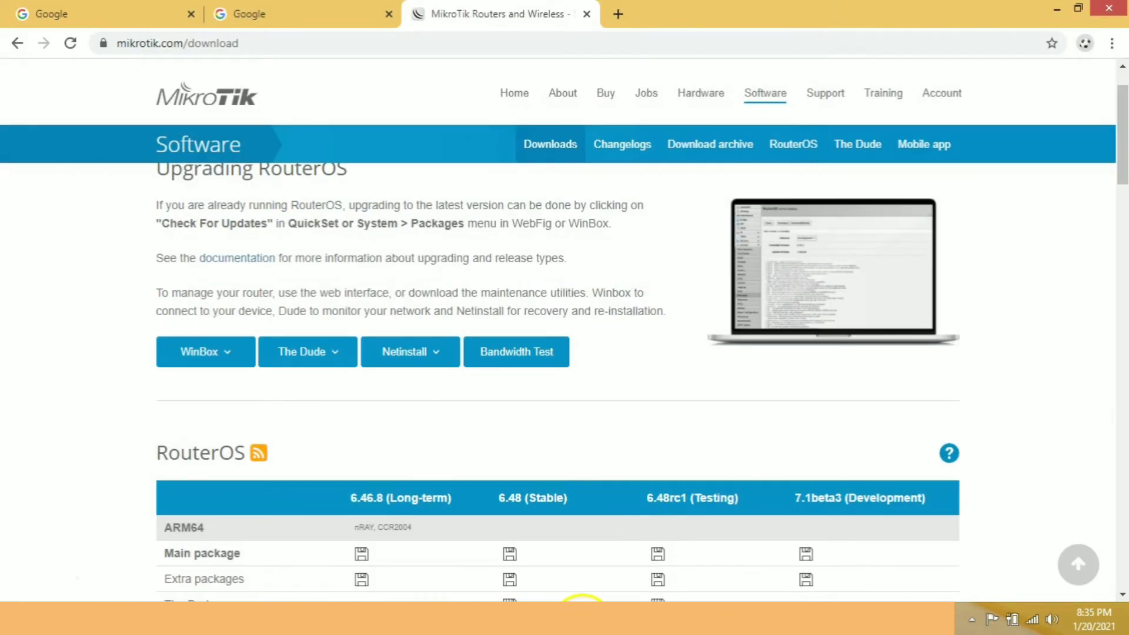
pyautogui.click(582, 620)
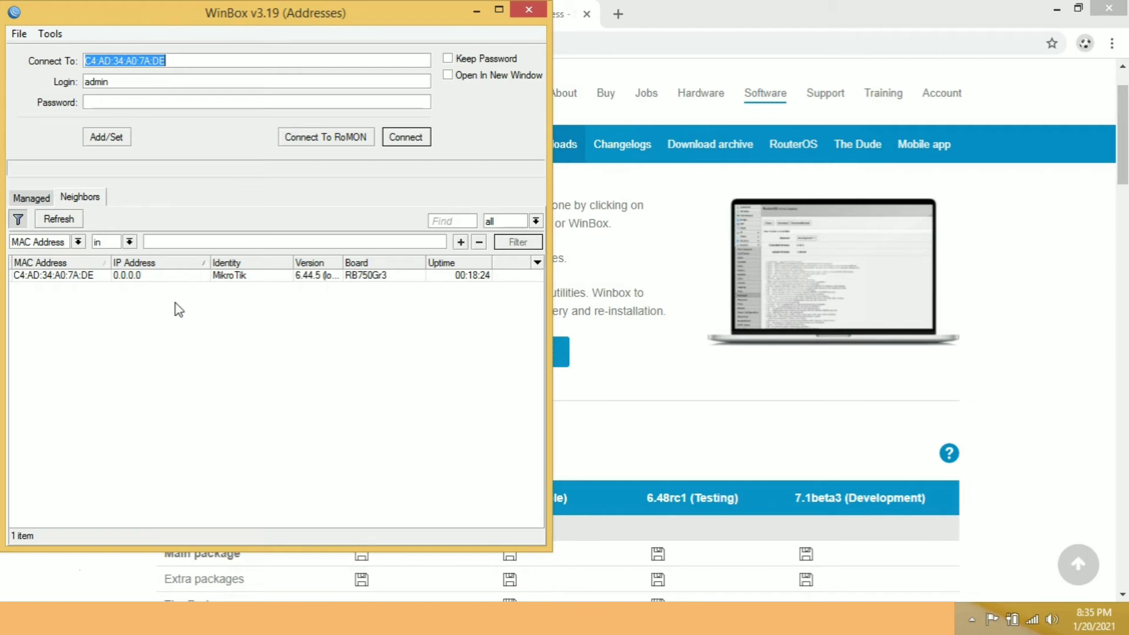
pyautogui.click(60, 219)
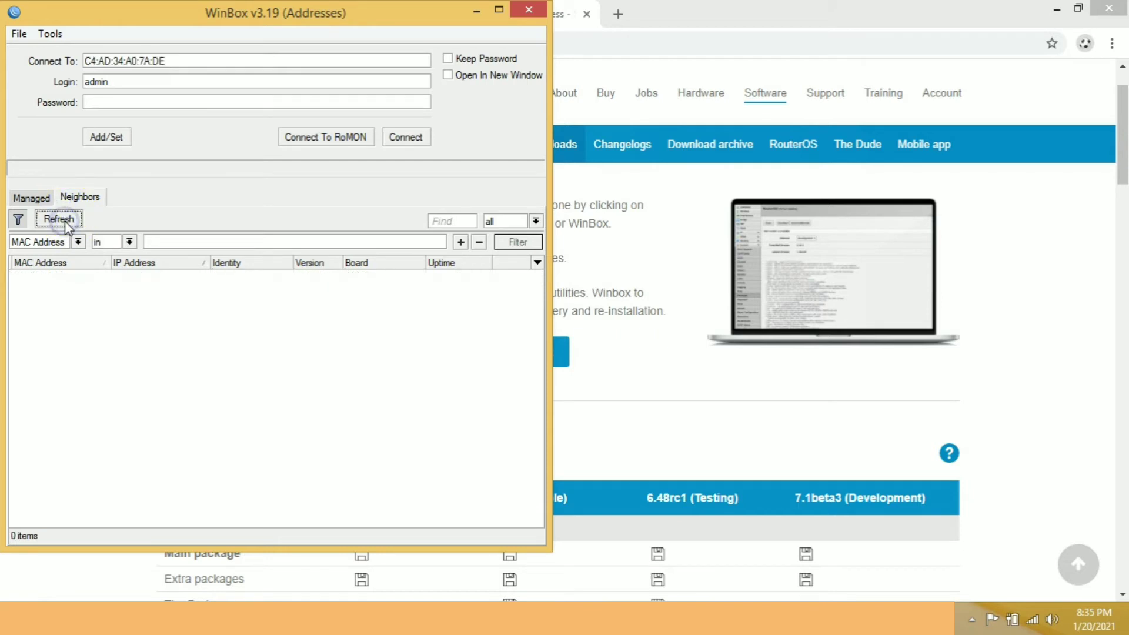
pyautogui.click(86, 275)
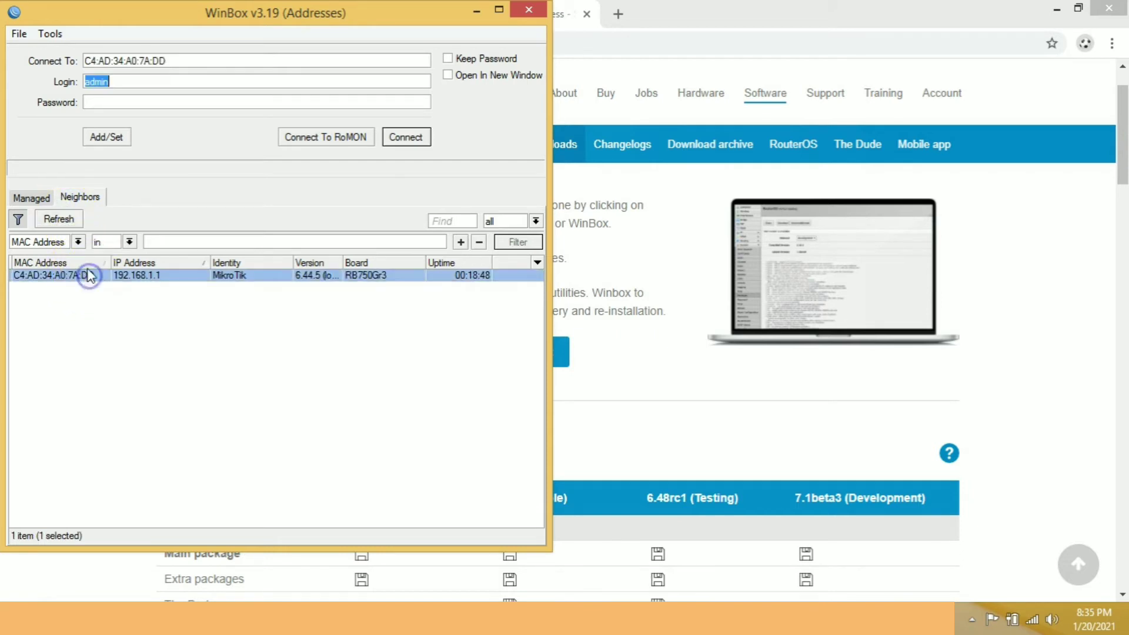
pyautogui.click(406, 139)
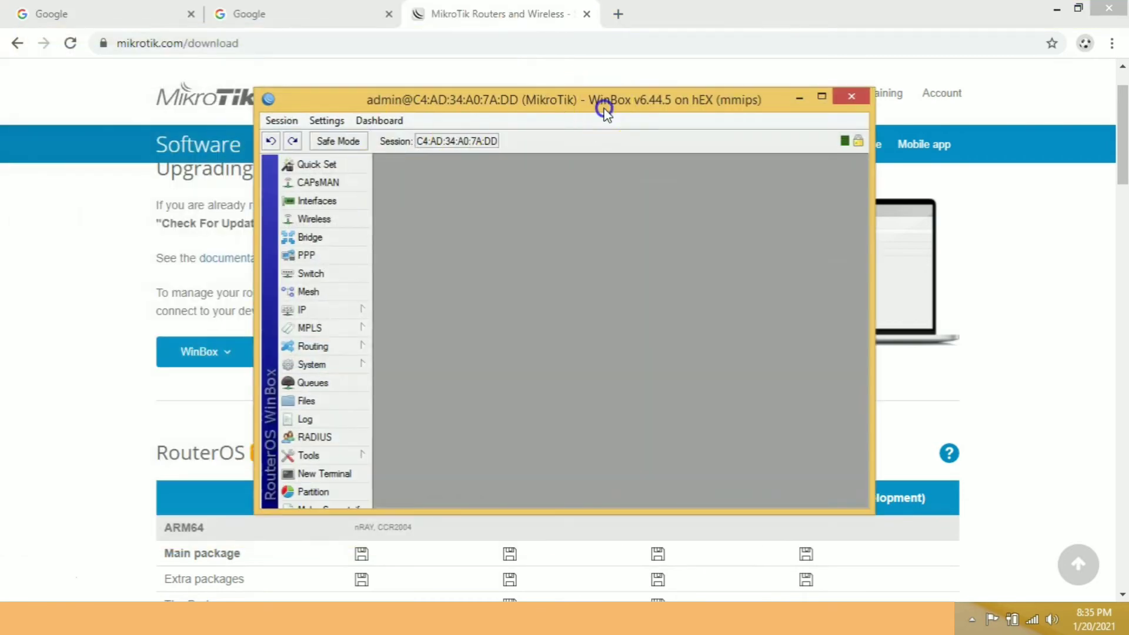
pyautogui.doubleClick(606, 101)
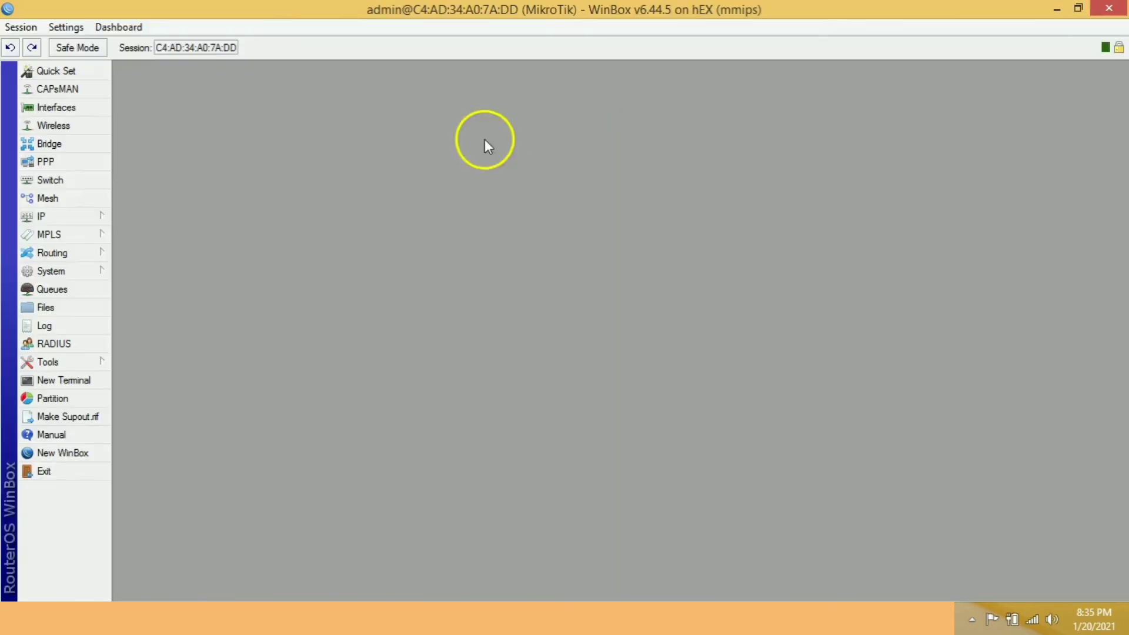
pyautogui.click(96, 214)
pyautogui.click(158, 193)
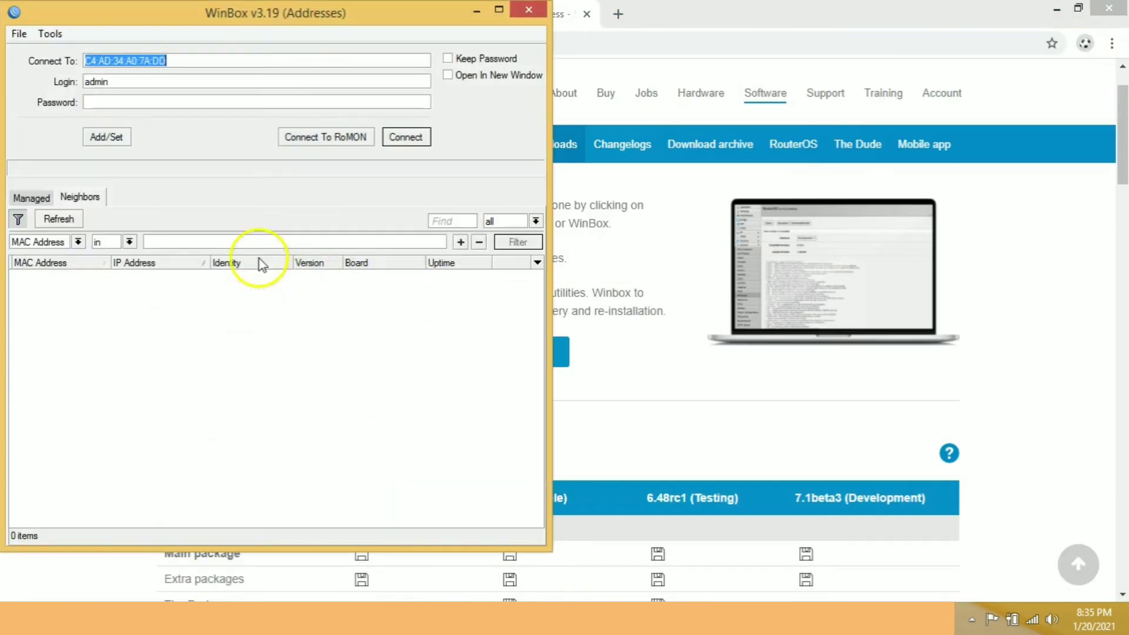
# Refresh the neighbors and connect to the router as admin by its IP address 192.168.1.1 instead of its MAC address.
pyautogui.click(77, 218)
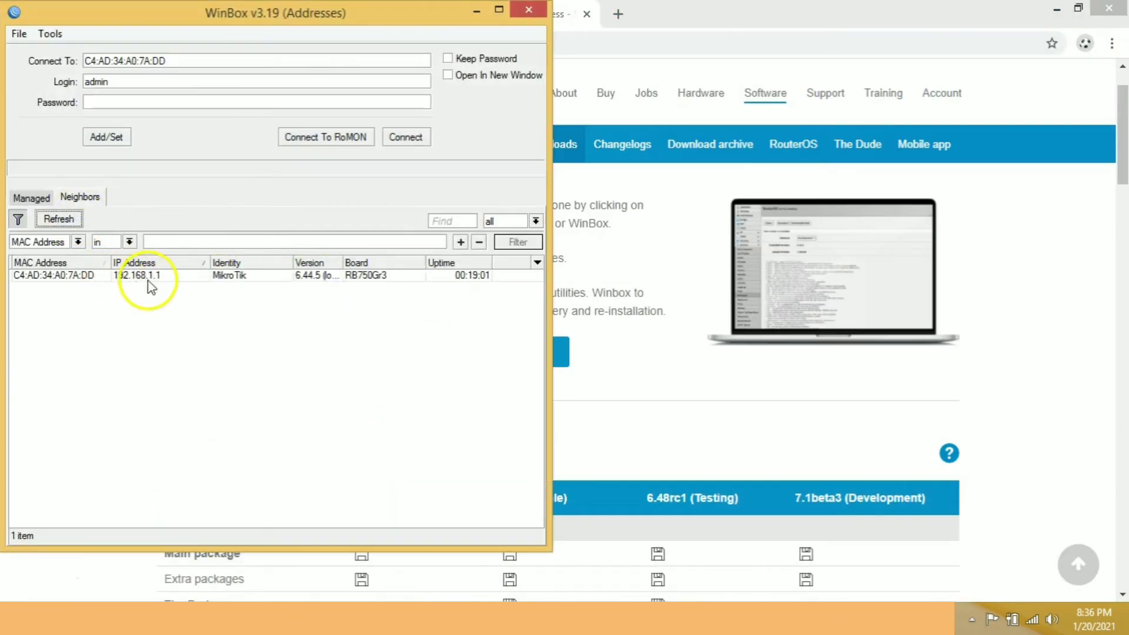
pyautogui.click(147, 277)
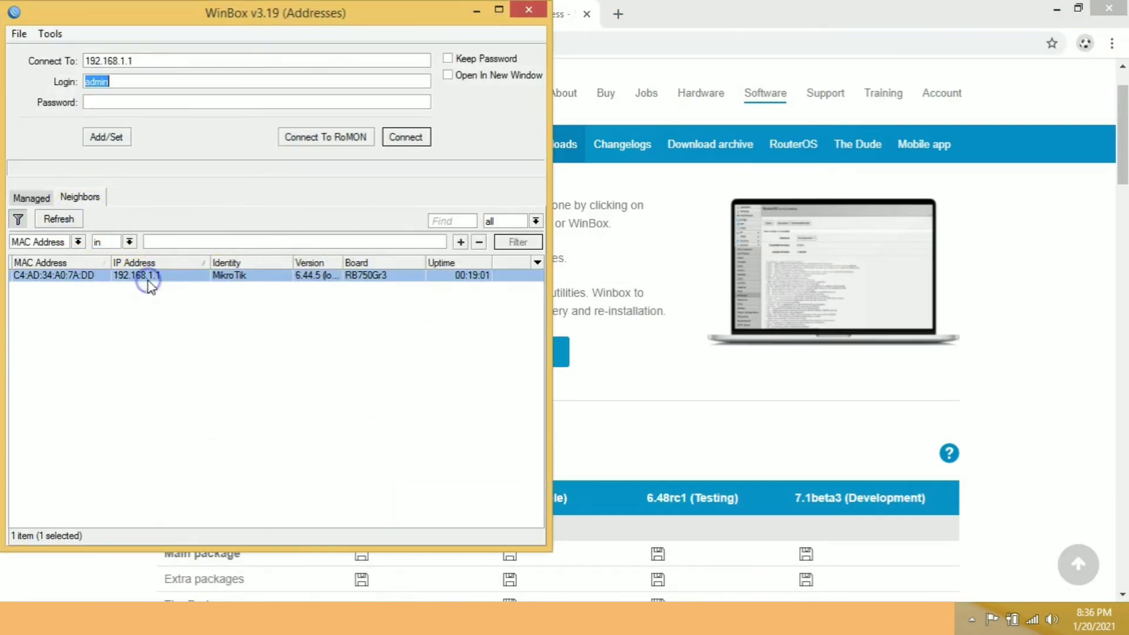
pyautogui.click(143, 61)
pyautogui.click(59, 277)
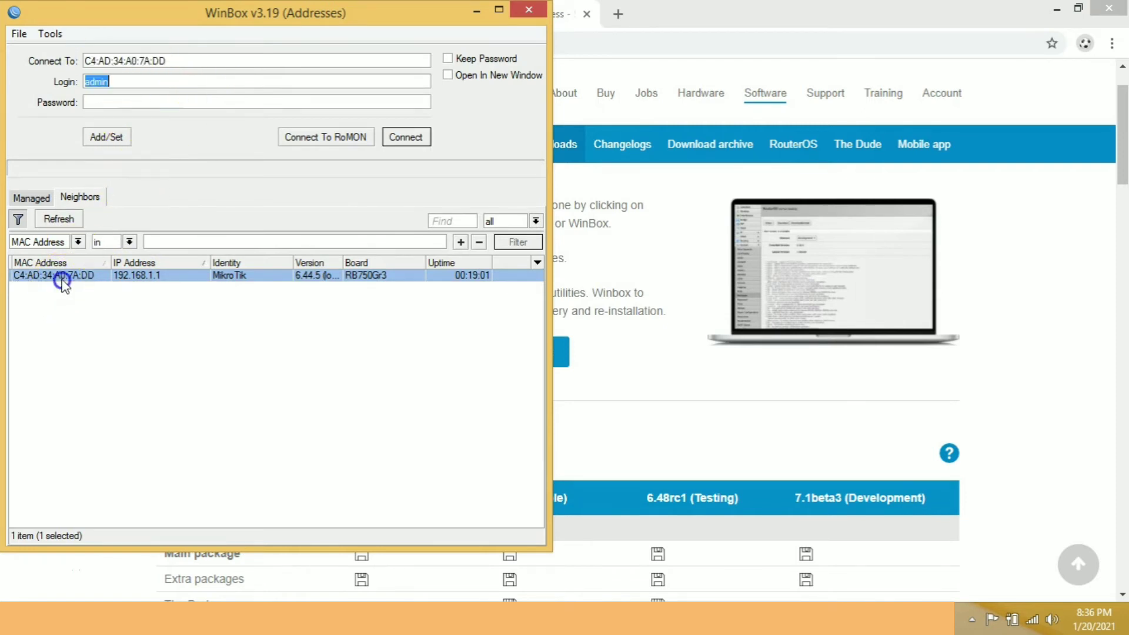
pyautogui.click(89, 60)
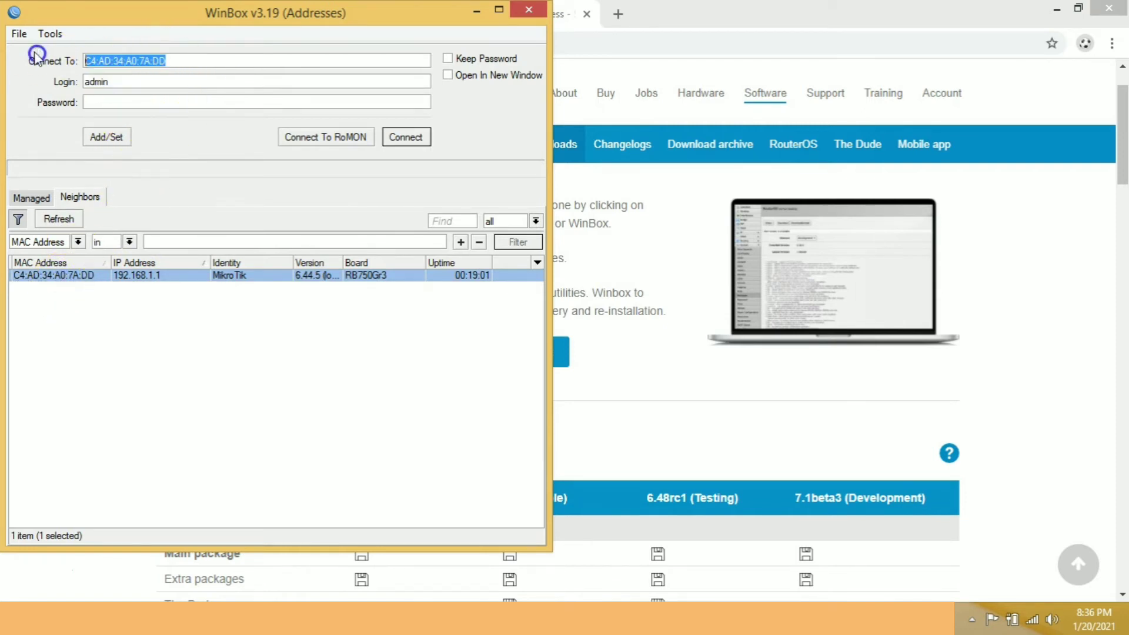
pyautogui.click(145, 276)
pyautogui.click(157, 86)
pyautogui.click(411, 140)
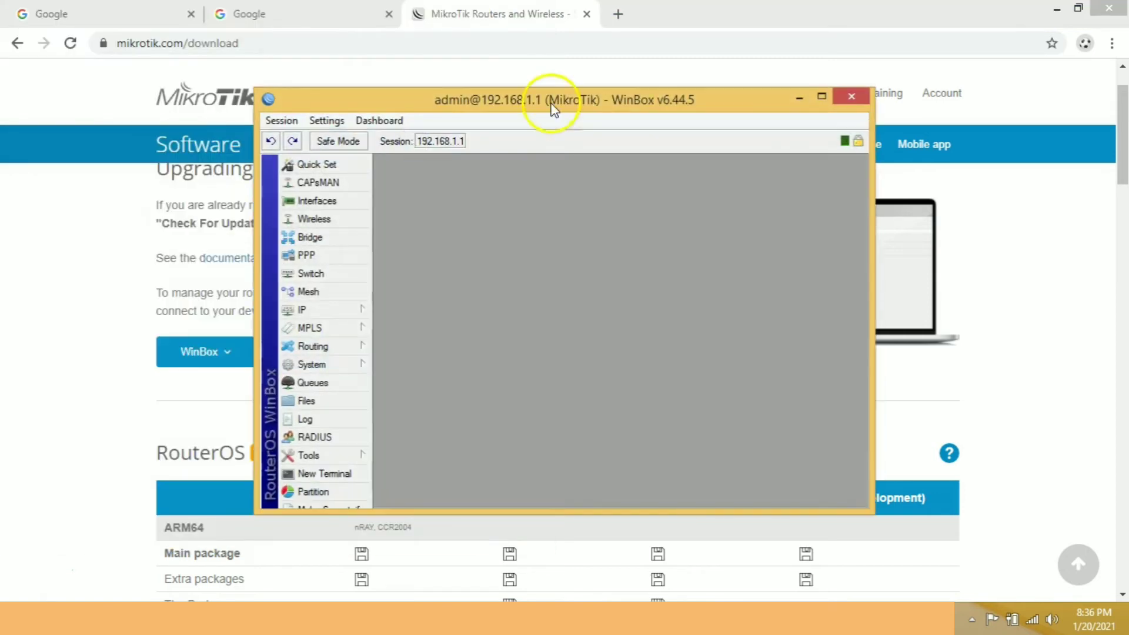
pyautogui.doubleClick(574, 98)
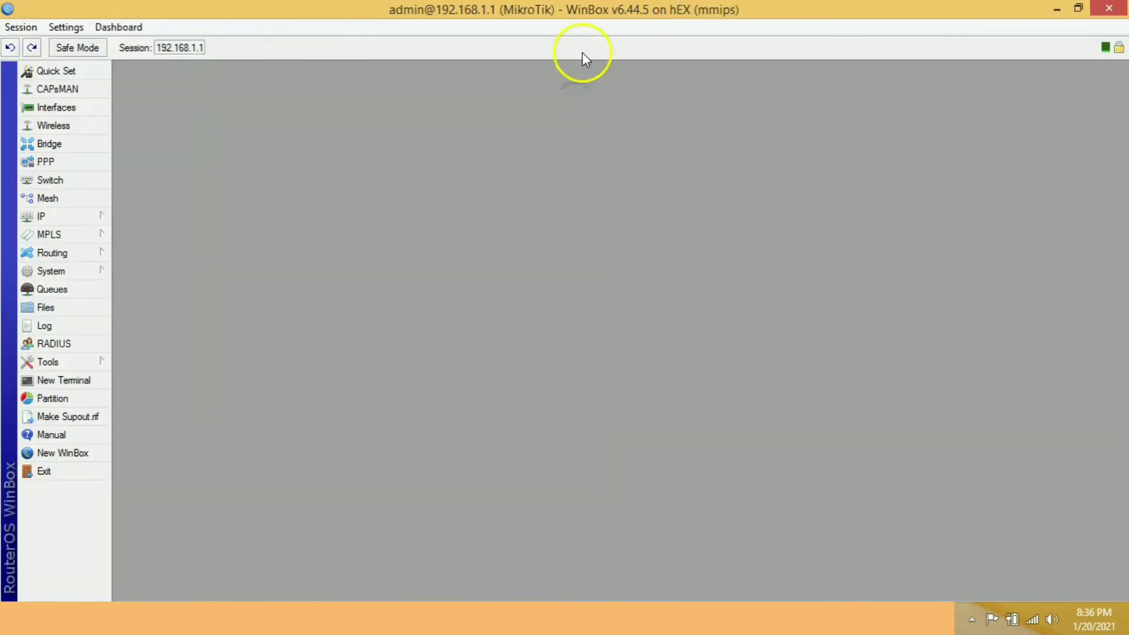
# Check the 192.168.1.1/24 entry in the IP address list and the ether1_MGMT entry in the interface list, closing the interface list.
pyautogui.click(101, 216)
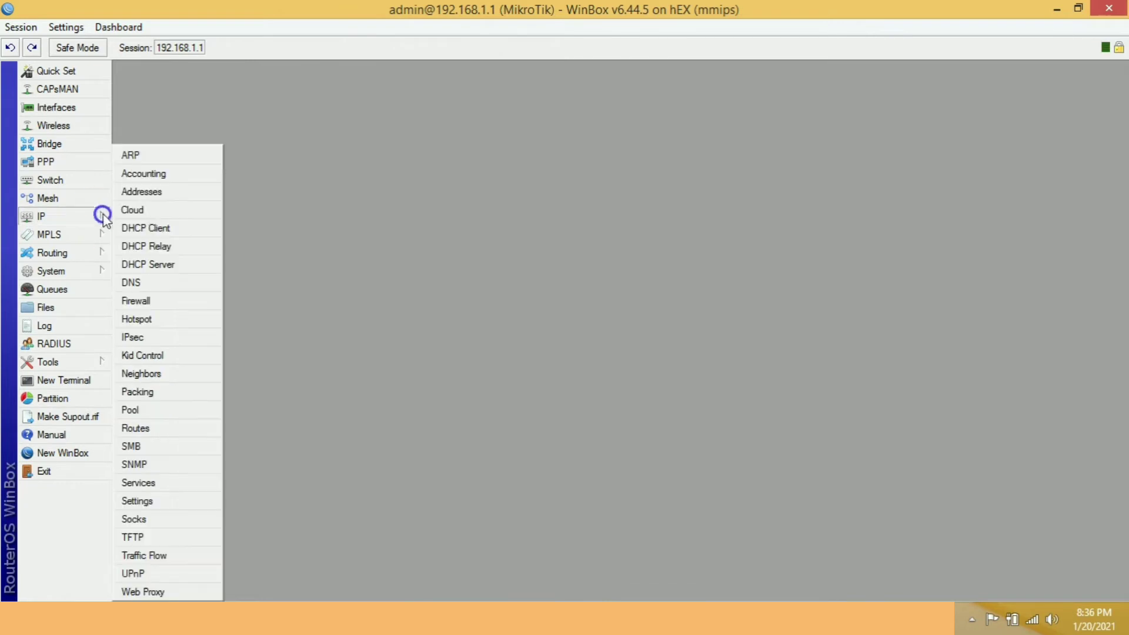
pyautogui.click(168, 192)
pyautogui.click(556, 274)
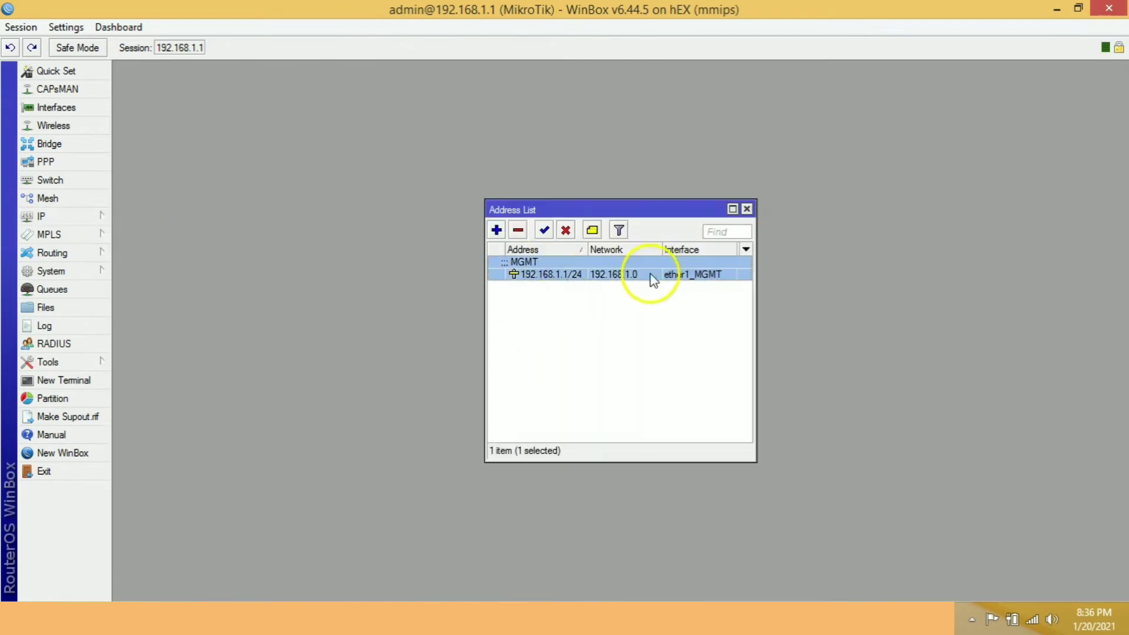
pyautogui.click(75, 108)
pyautogui.click(269, 272)
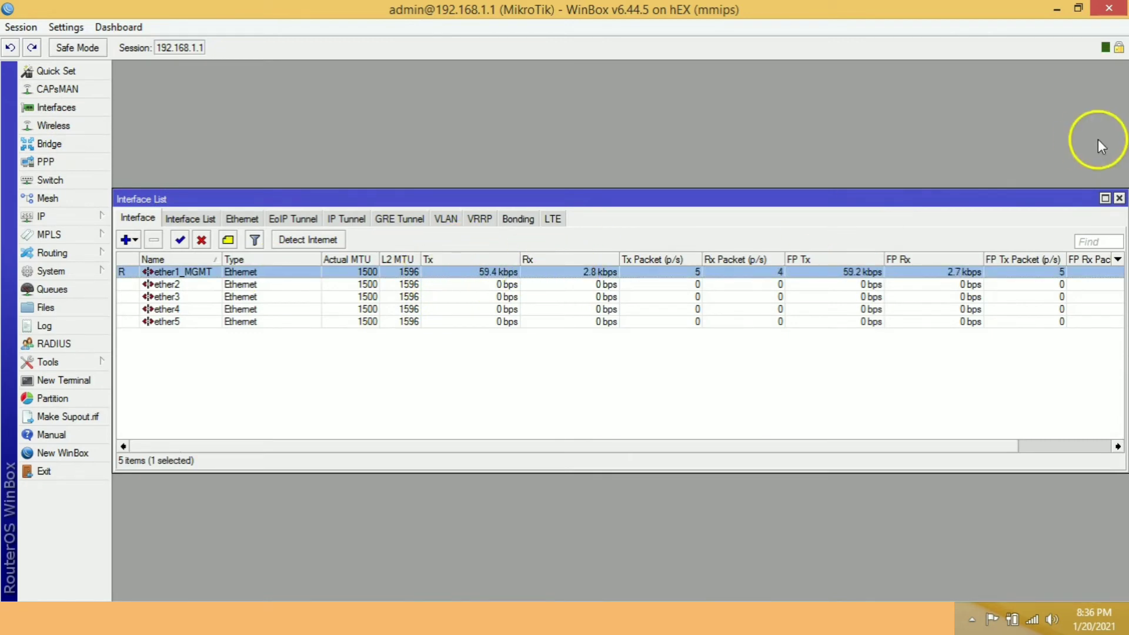
pyautogui.click(1119, 198)
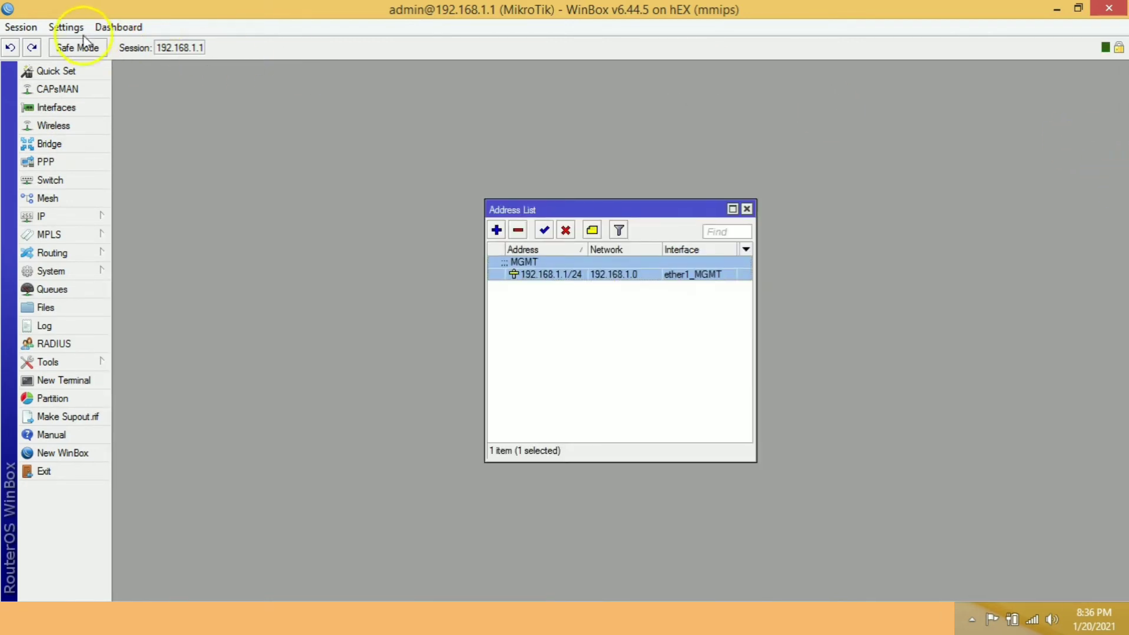
# Save the current session as 192.168.1.1 in the sessions folder, replacing the existing file.
pyautogui.click(21, 27)
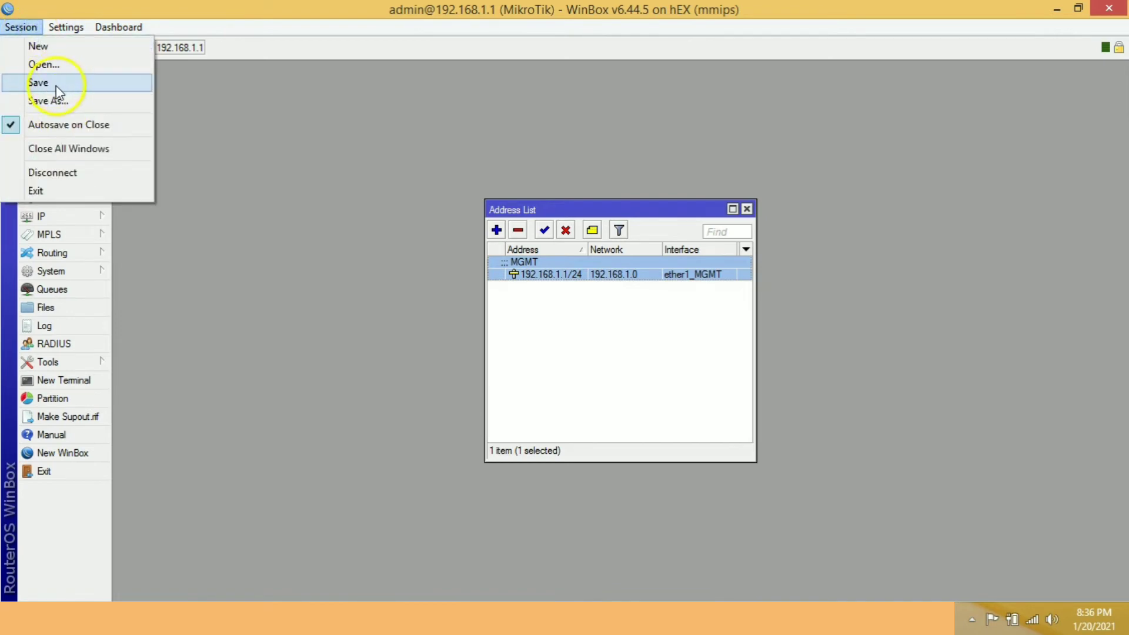
pyautogui.click(52, 86)
pyautogui.click(115, 65)
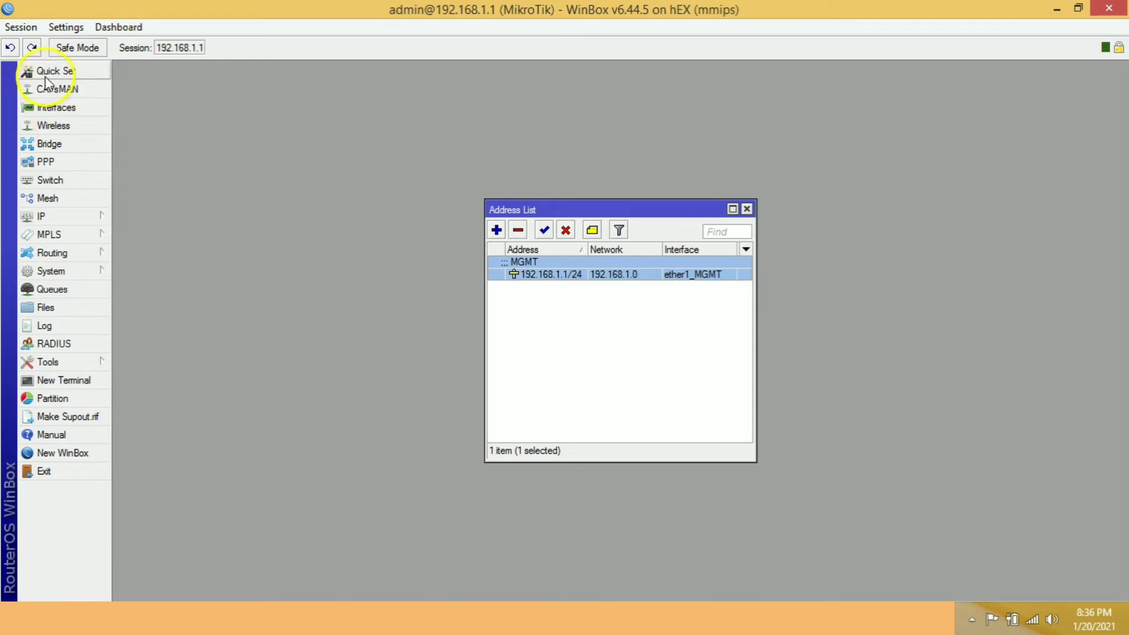
pyautogui.click(24, 27)
pyautogui.click(57, 105)
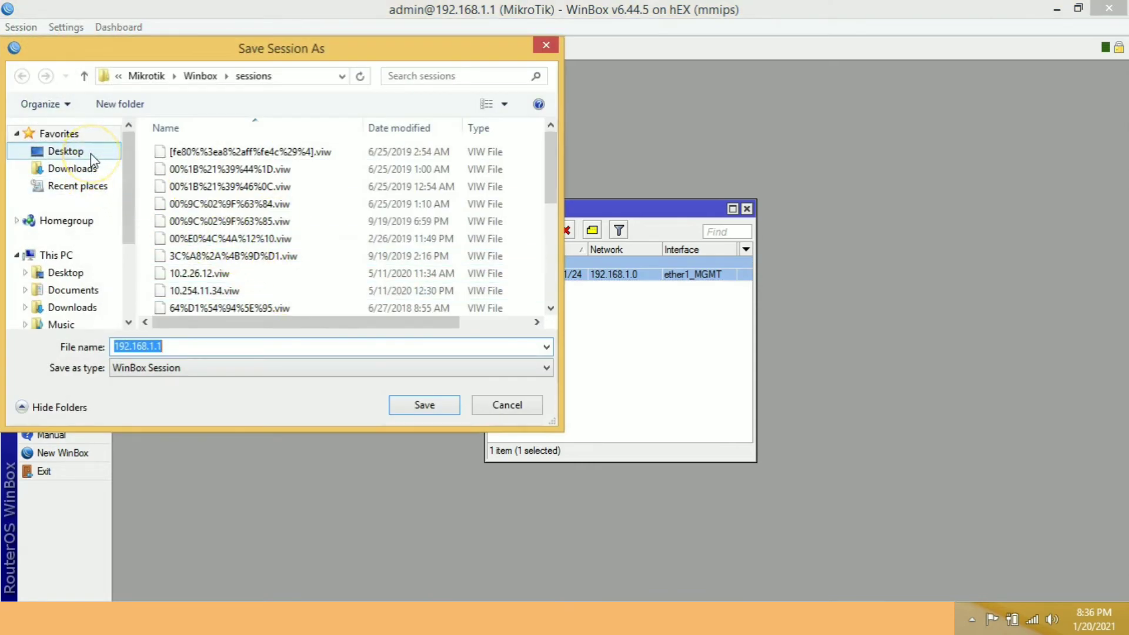
pyautogui.click(415, 405)
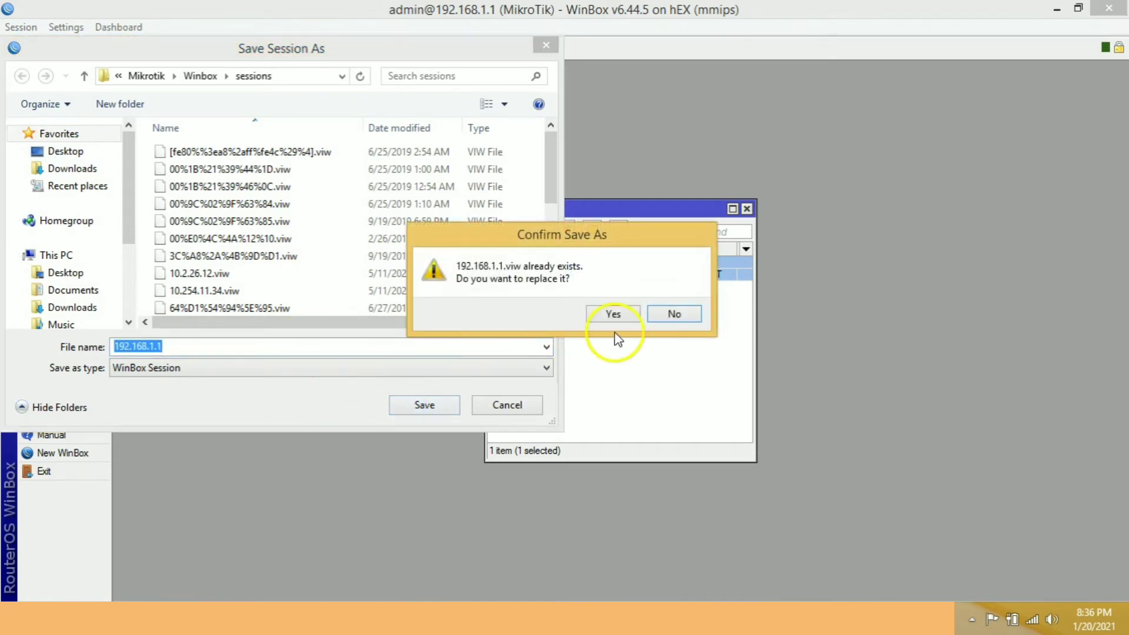
pyautogui.click(615, 314)
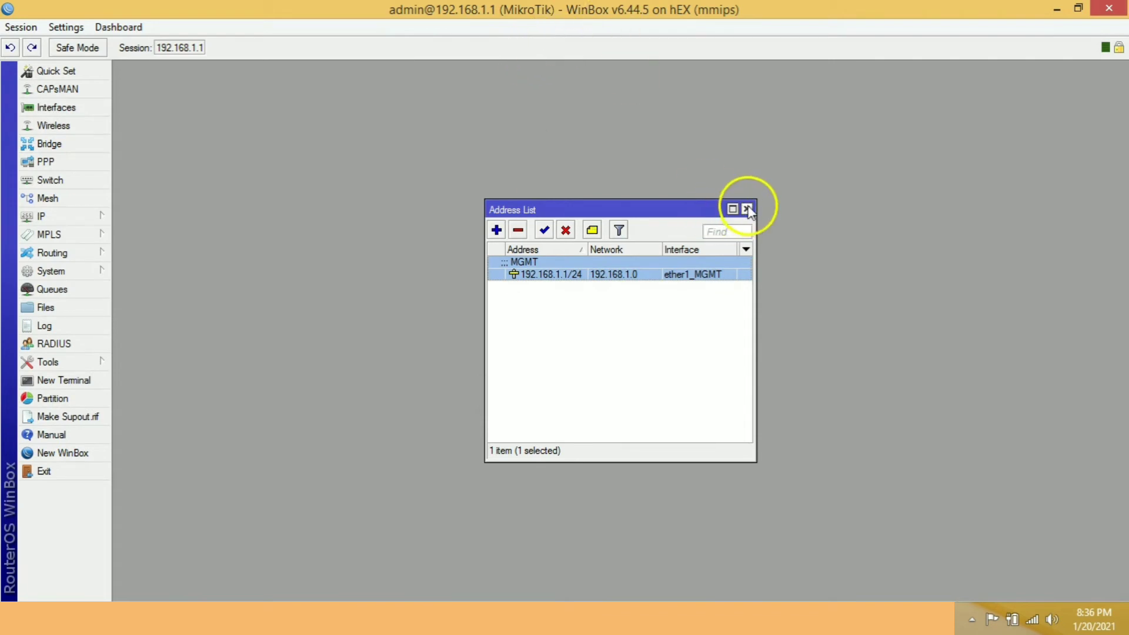
# Close the router session, relaunch WinBox and reconnect as admin to 192.168.1.1.
pyautogui.click(1109, 8)
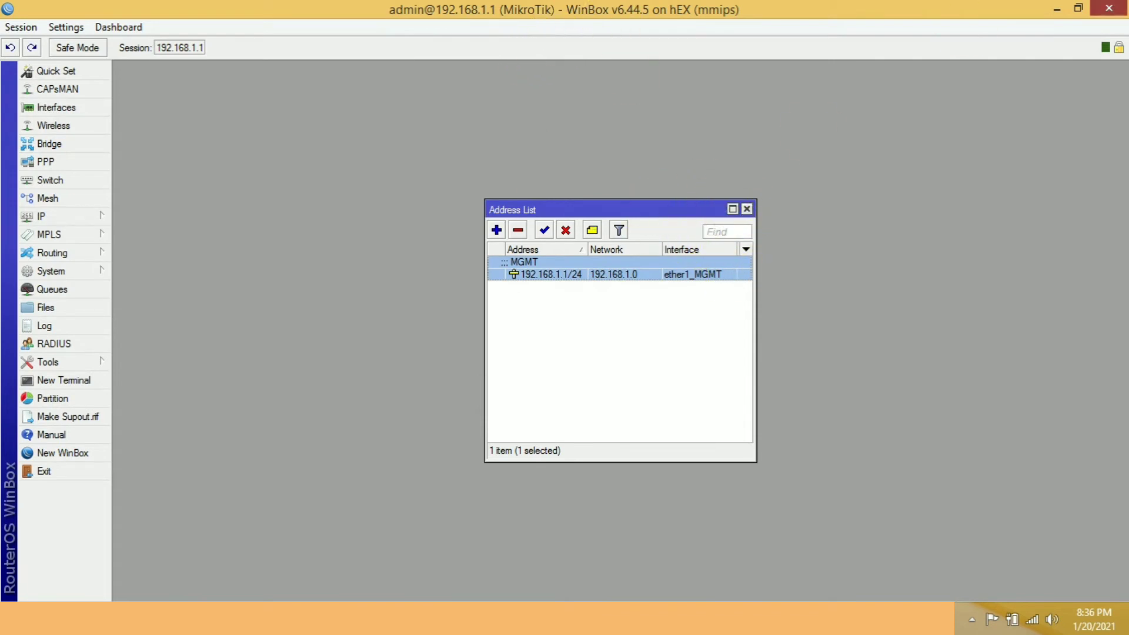
pyautogui.click(583, 609)
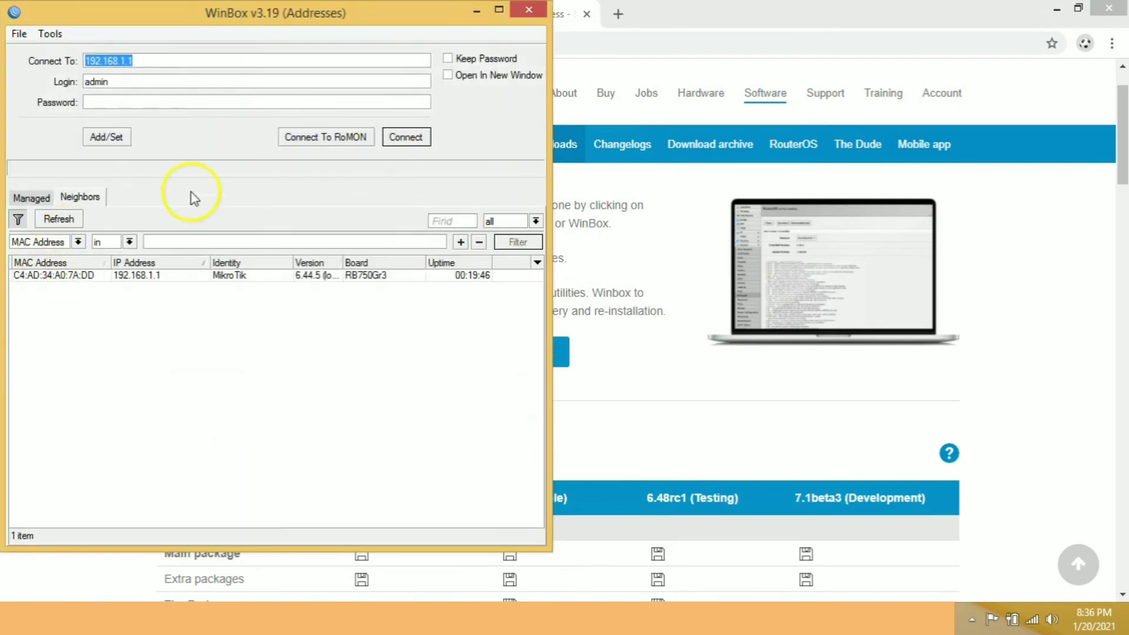
pyautogui.click(406, 137)
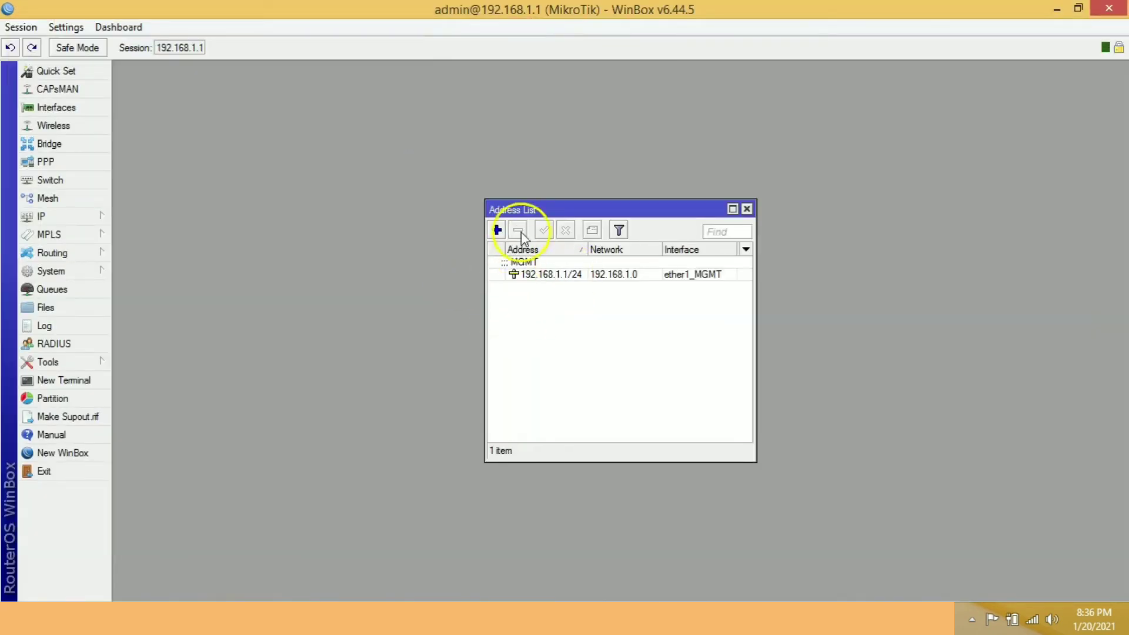
pyautogui.click(36, 29)
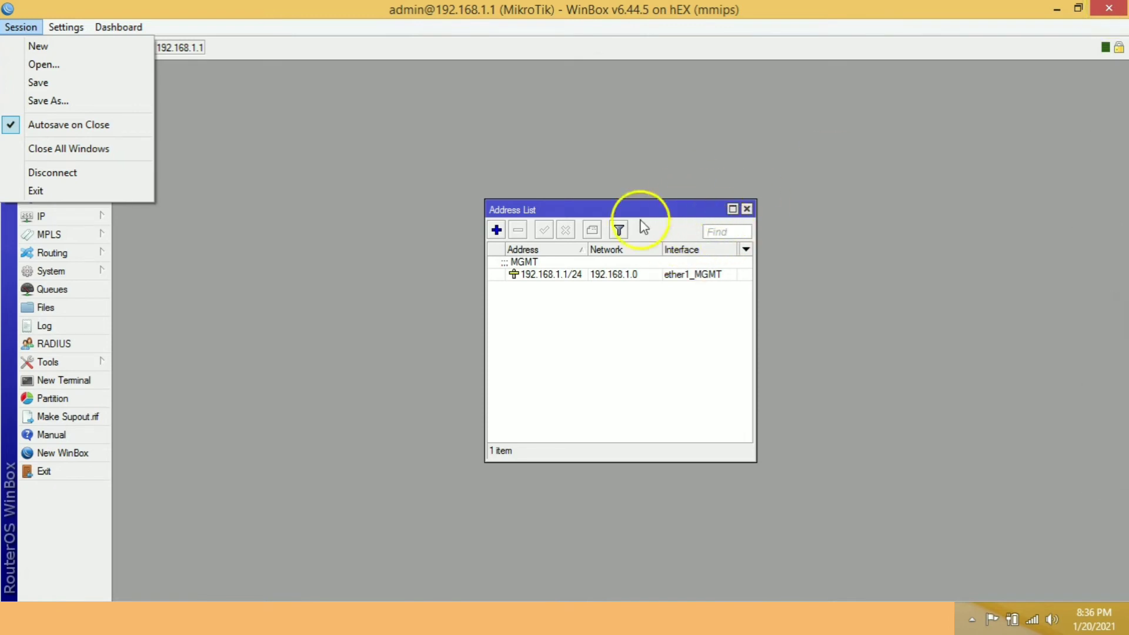
pyautogui.click(434, 155)
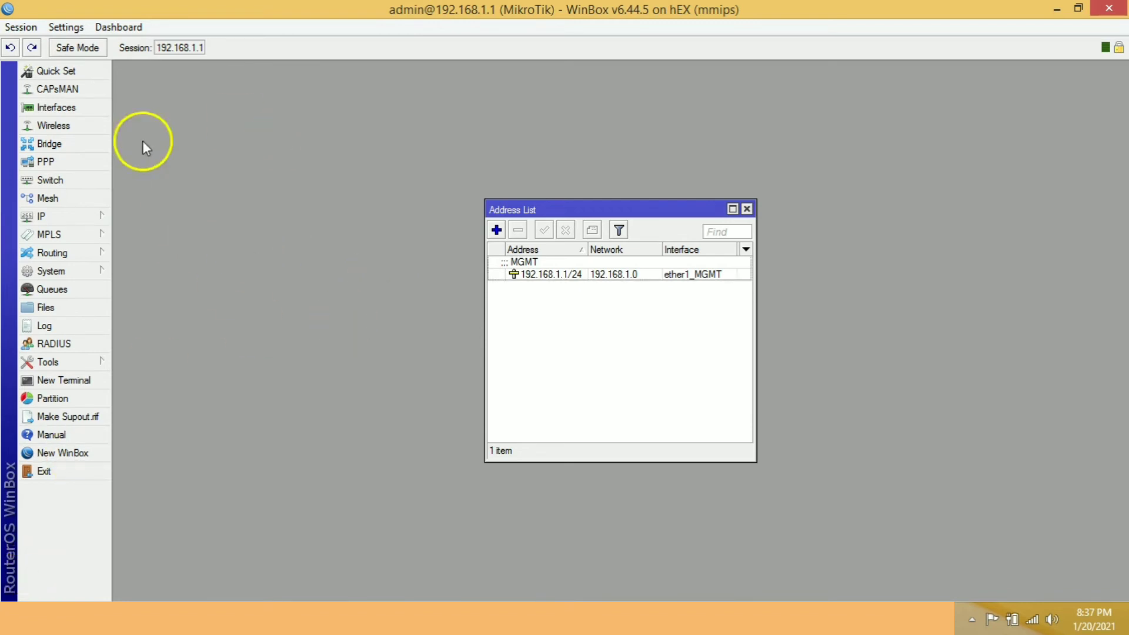
pyautogui.click(63, 27)
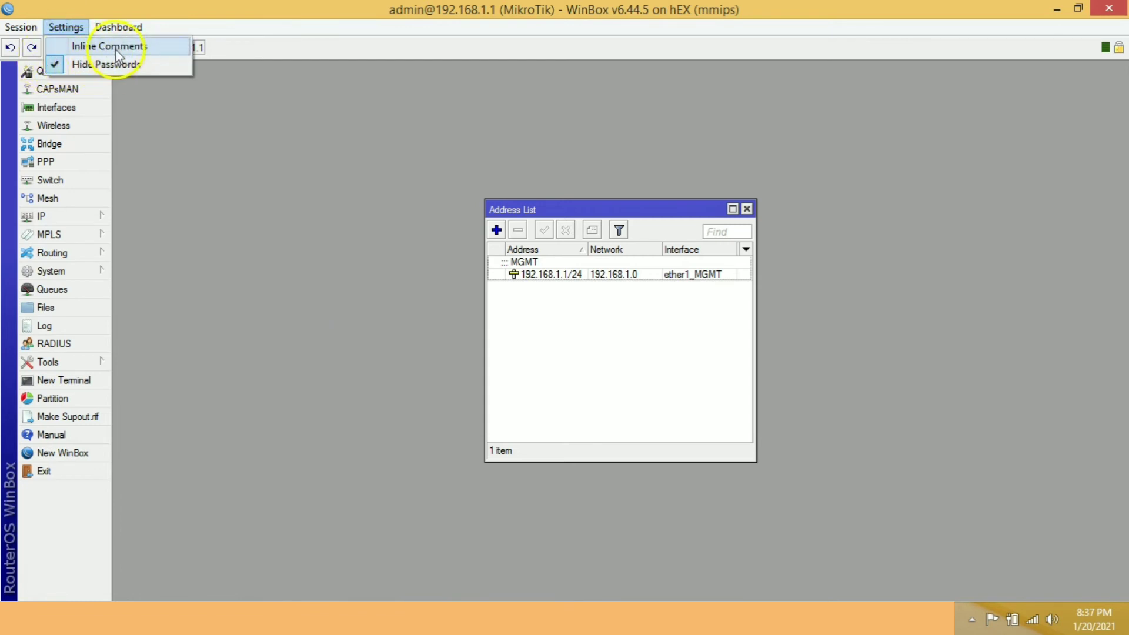
# Add the CPU, Memory and Uptime indicators to the dashboard.
pyautogui.click(117, 33)
pyautogui.click(118, 33)
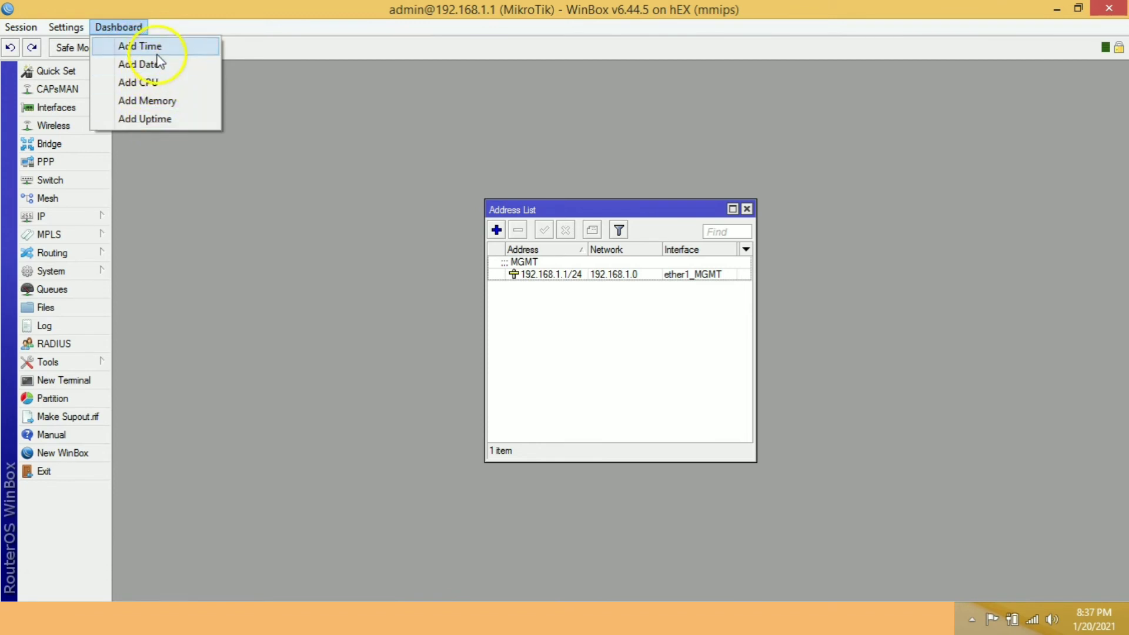
pyautogui.click(152, 82)
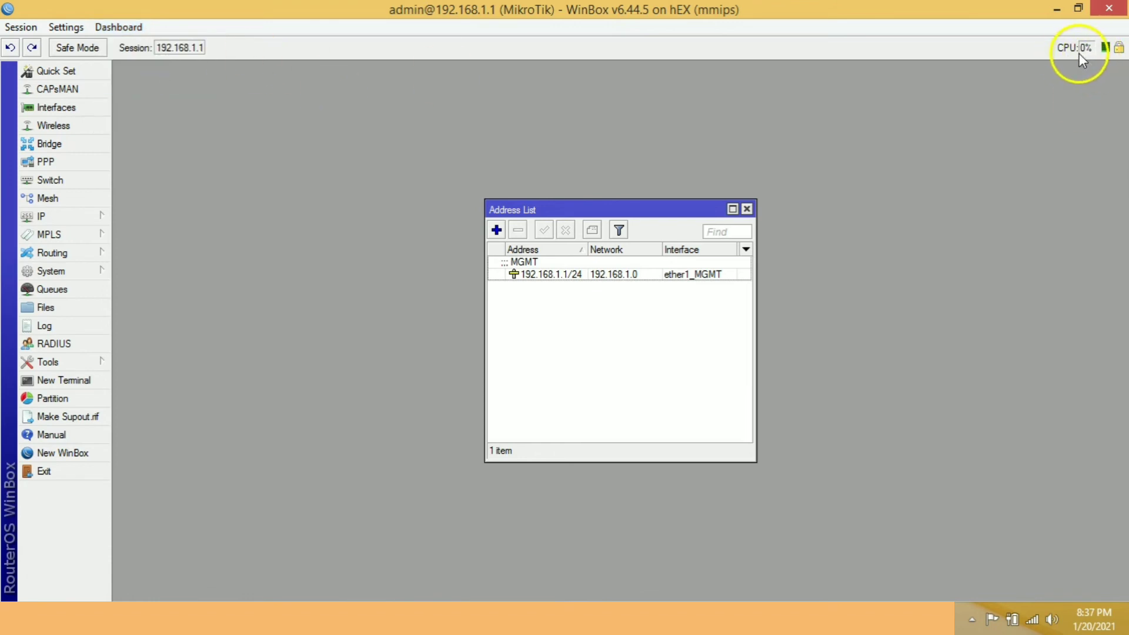
pyautogui.click(120, 27)
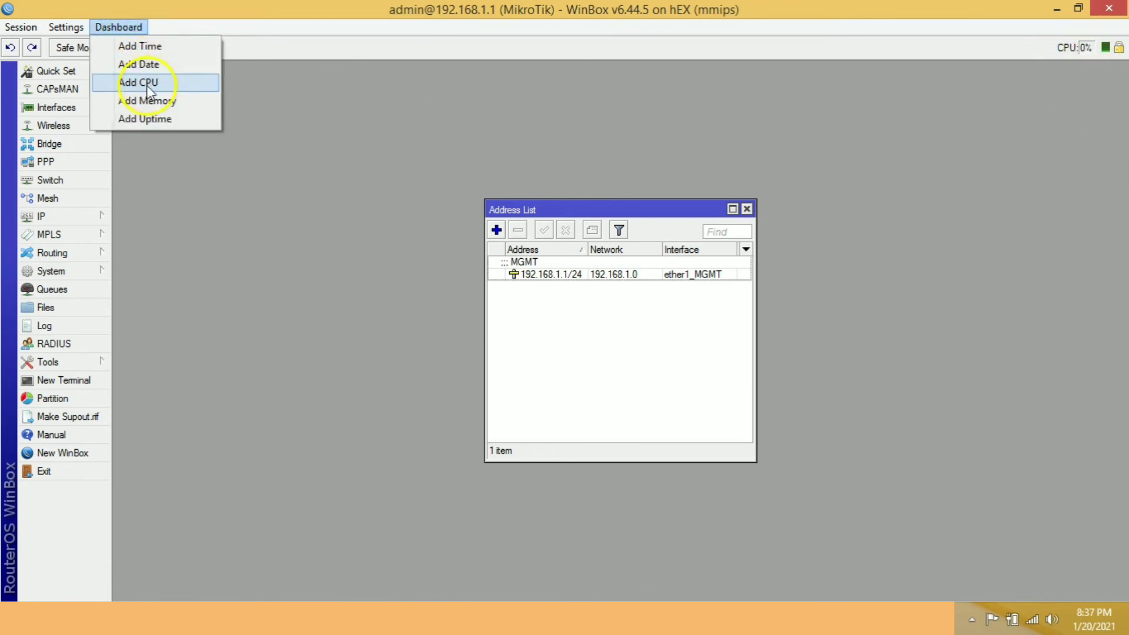
pyautogui.click(154, 102)
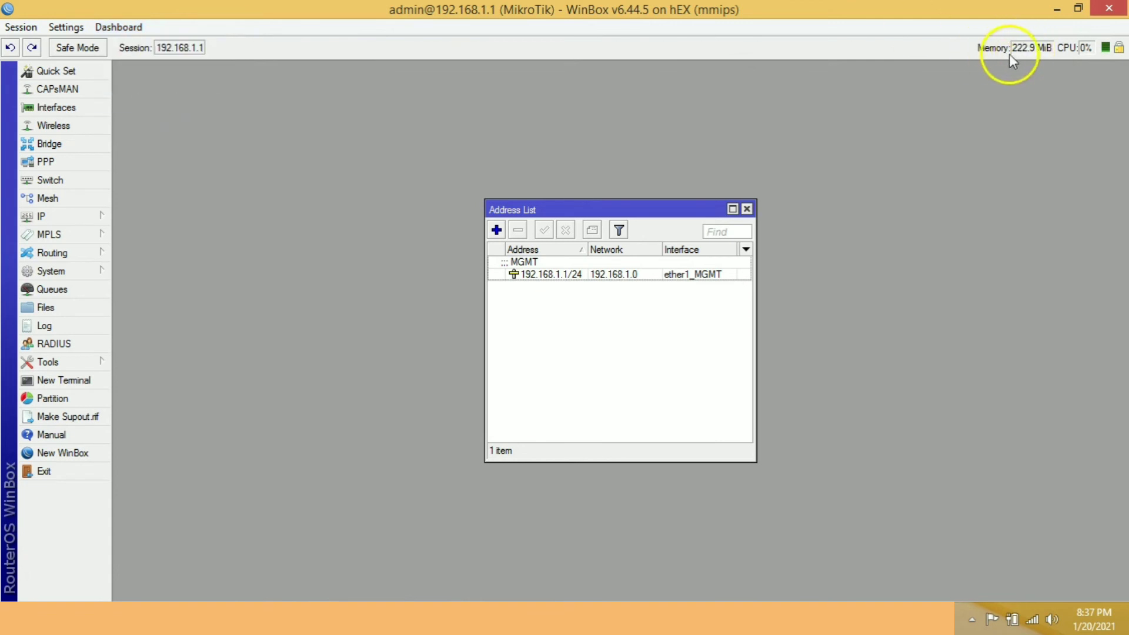
pyautogui.click(131, 25)
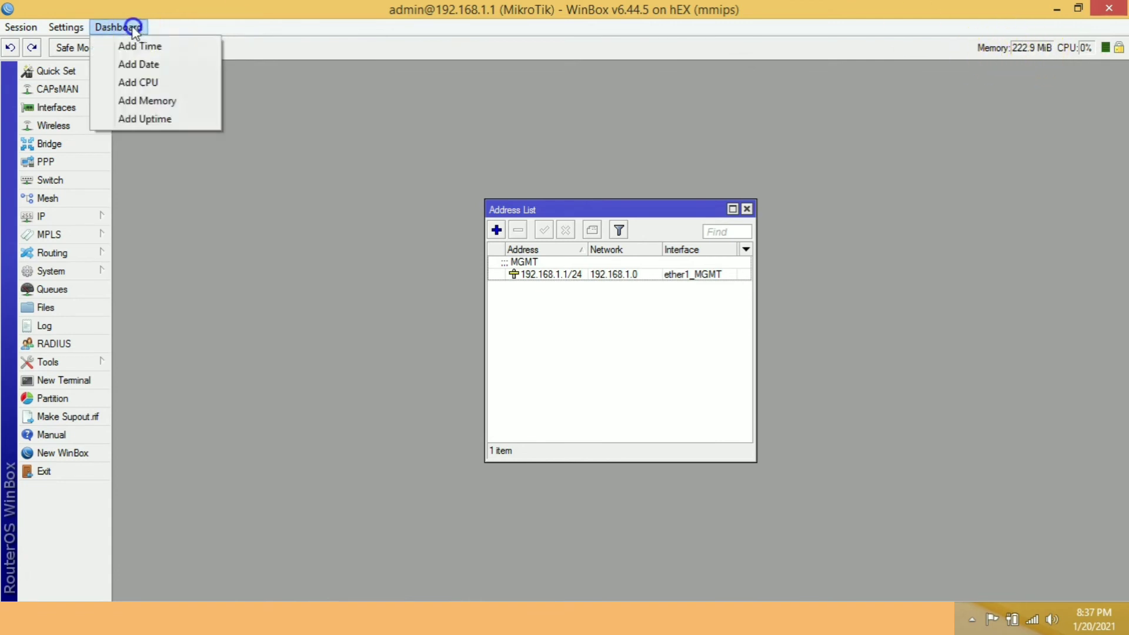
pyautogui.click(152, 122)
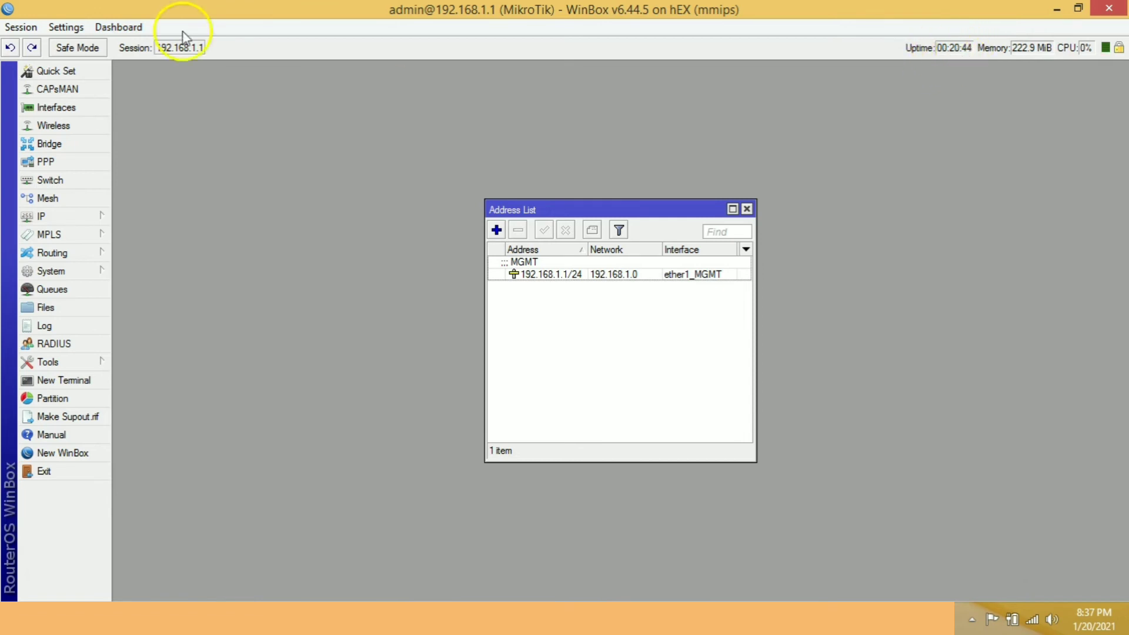
pyautogui.click(134, 27)
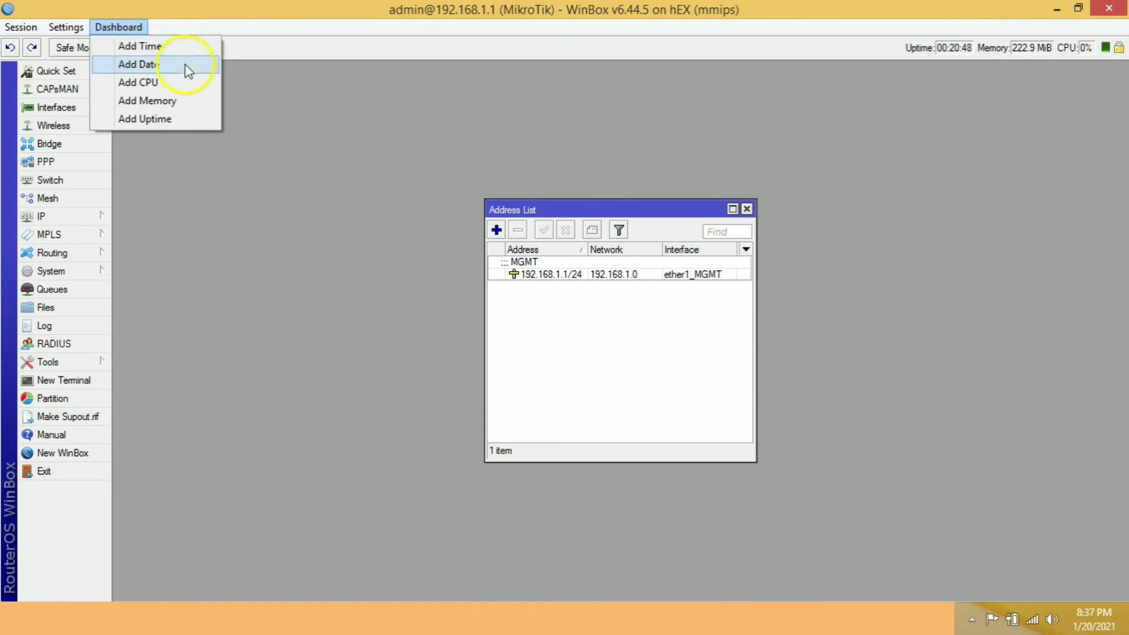
pyautogui.click(704, 75)
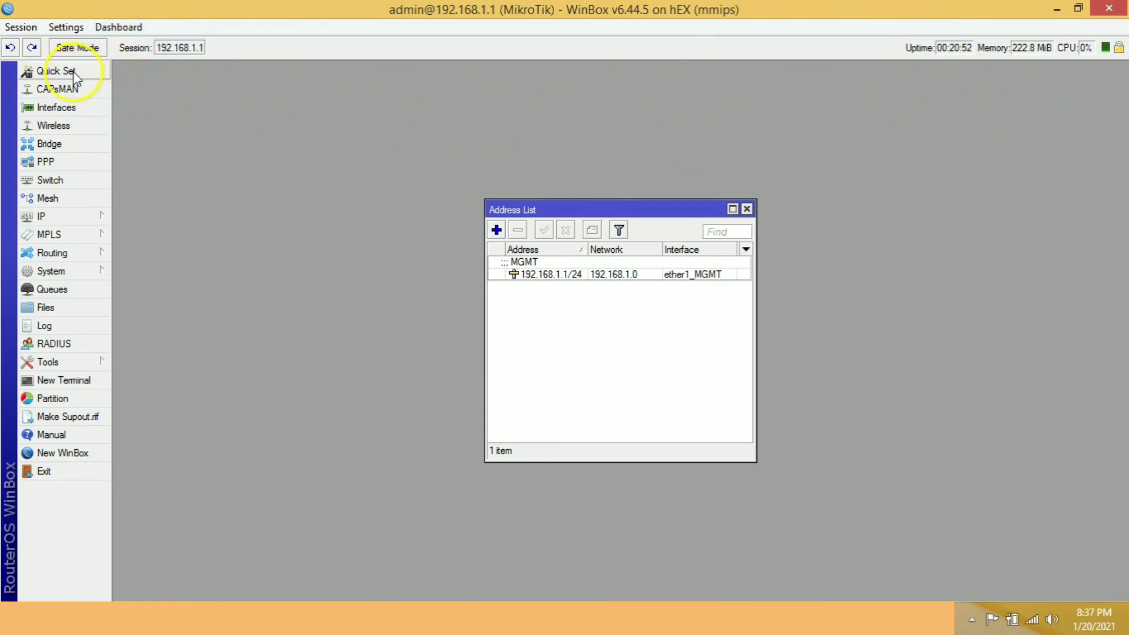
# Review the Ethernet configuration in Quick Set, accept the dialog, and close the address list.
pyautogui.click(51, 76)
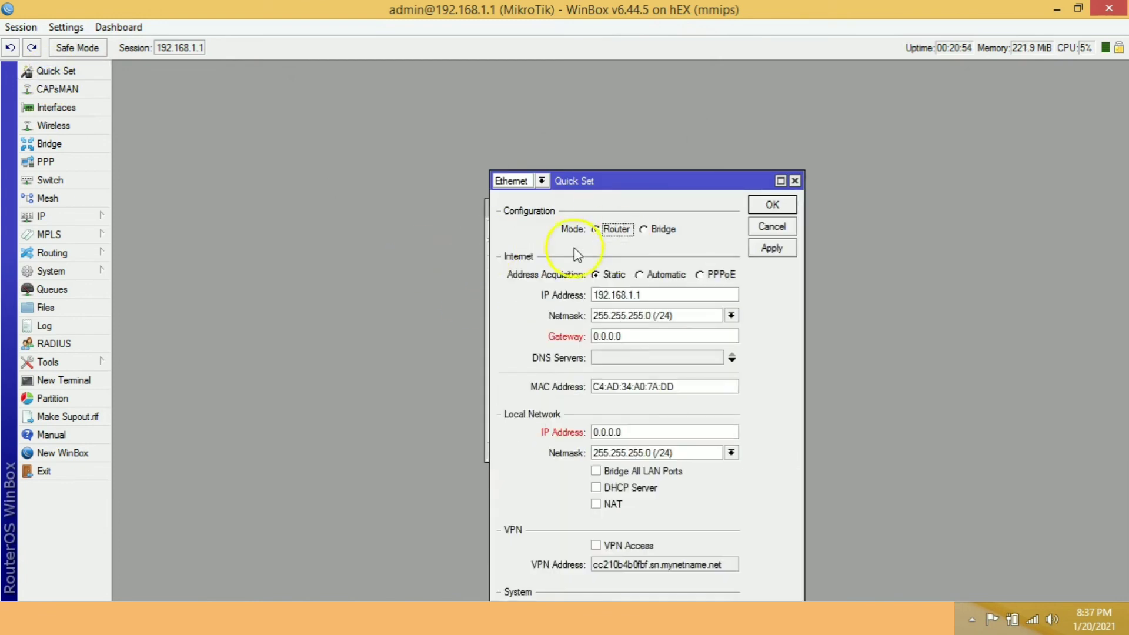
pyautogui.click(541, 182)
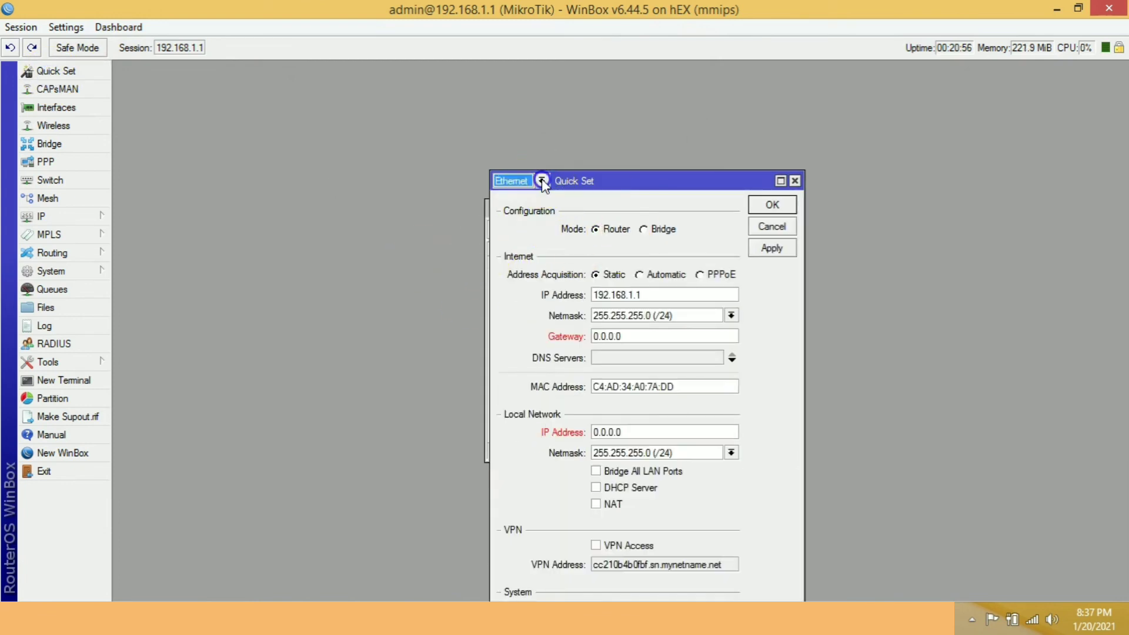
pyautogui.click(544, 182)
pyautogui.click(770, 247)
pyautogui.click(771, 204)
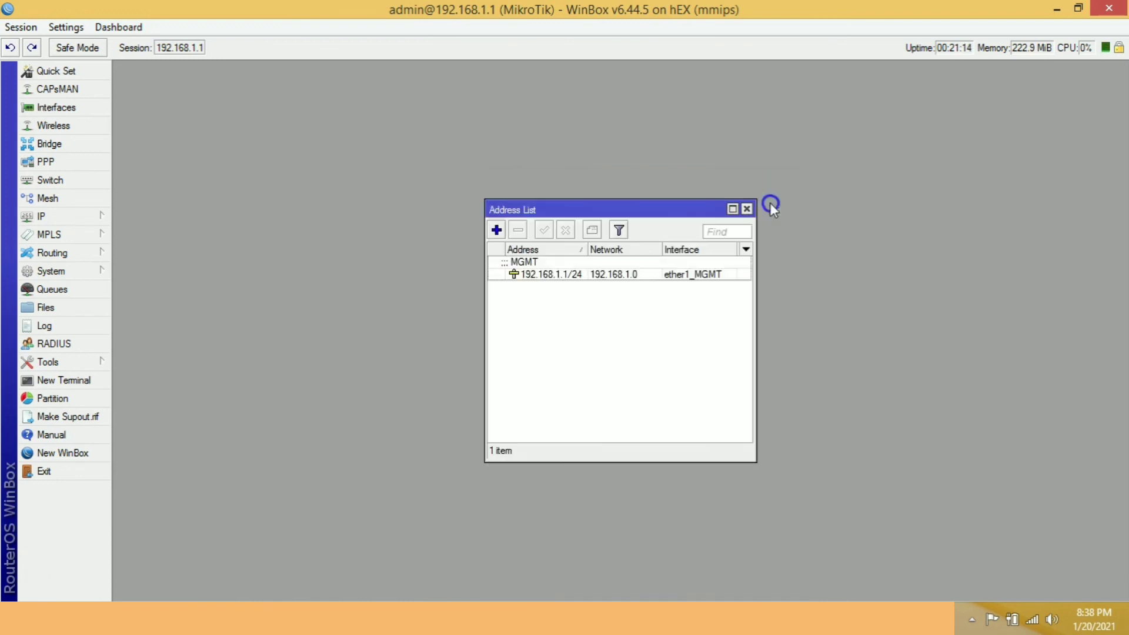
pyautogui.click(747, 209)
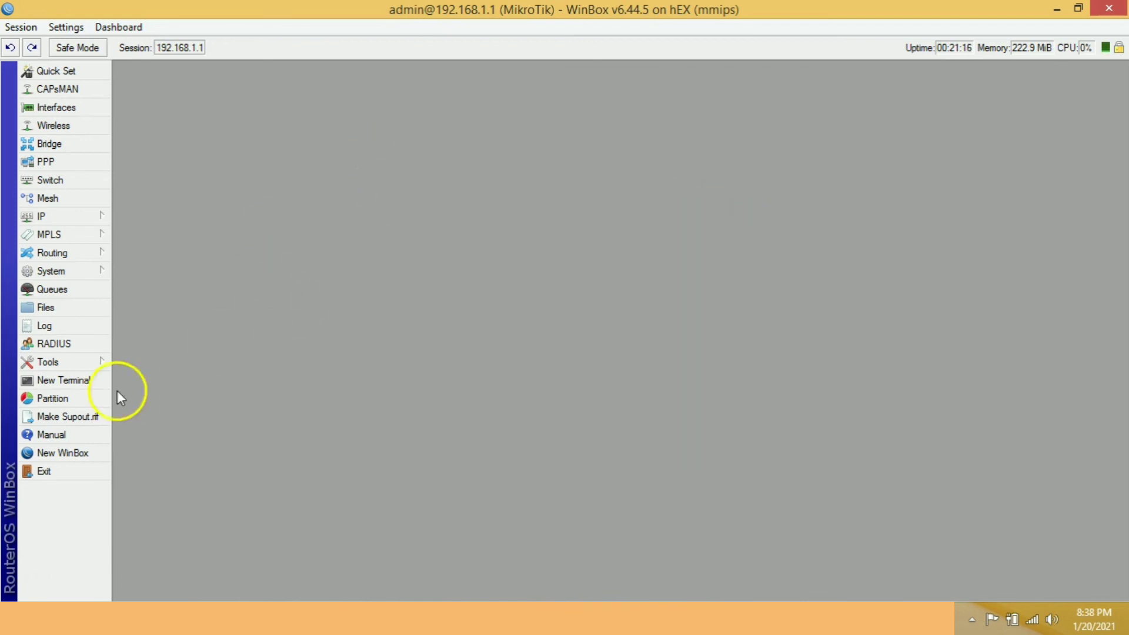